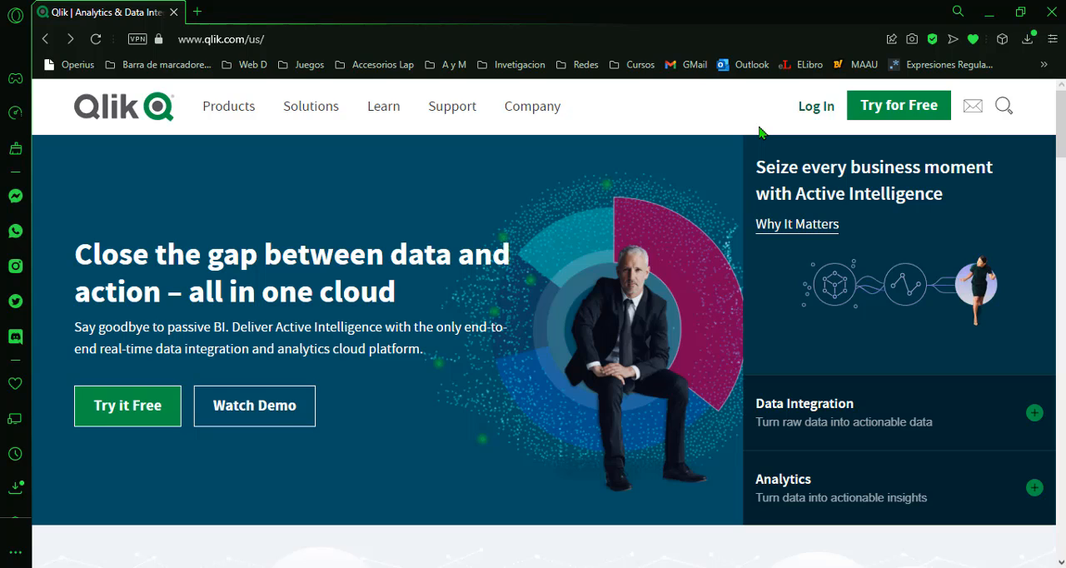
Open the Qlik Cloud login from the Qlik site and sign in with the account email and password.
mouse_move(804, 121)
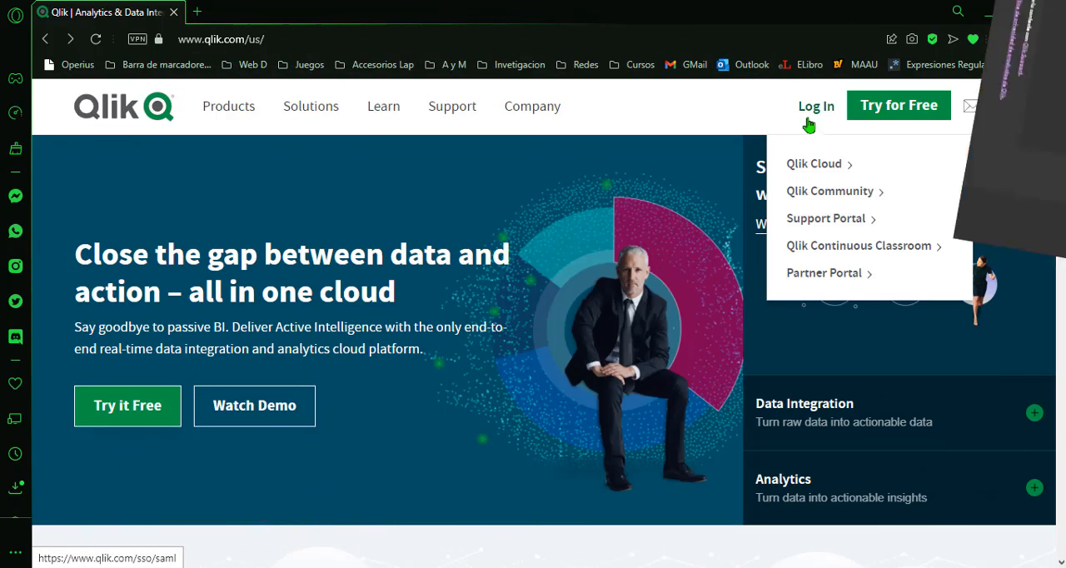
left_click(813, 166)
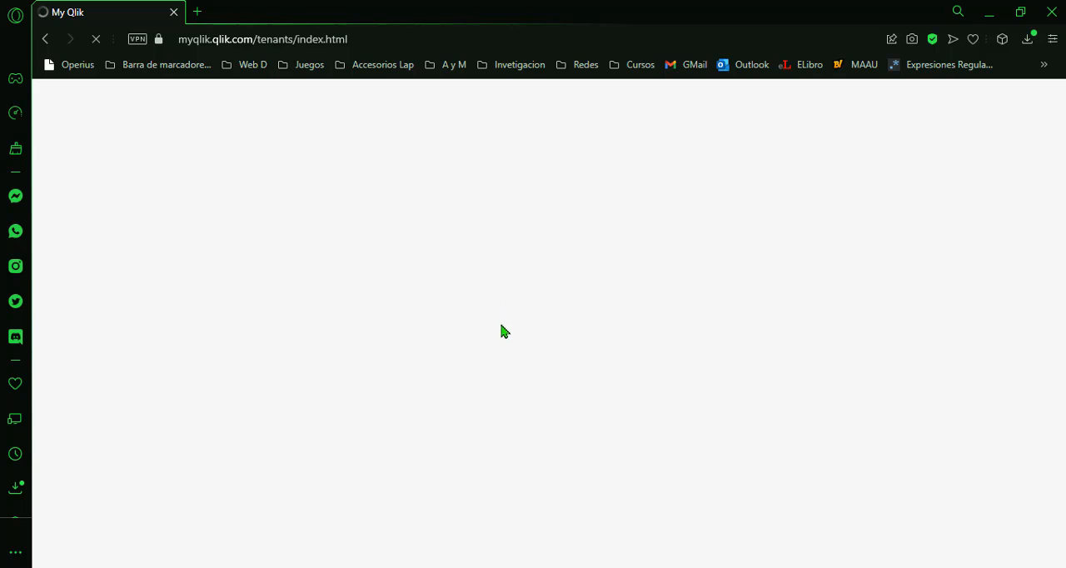
type("l")
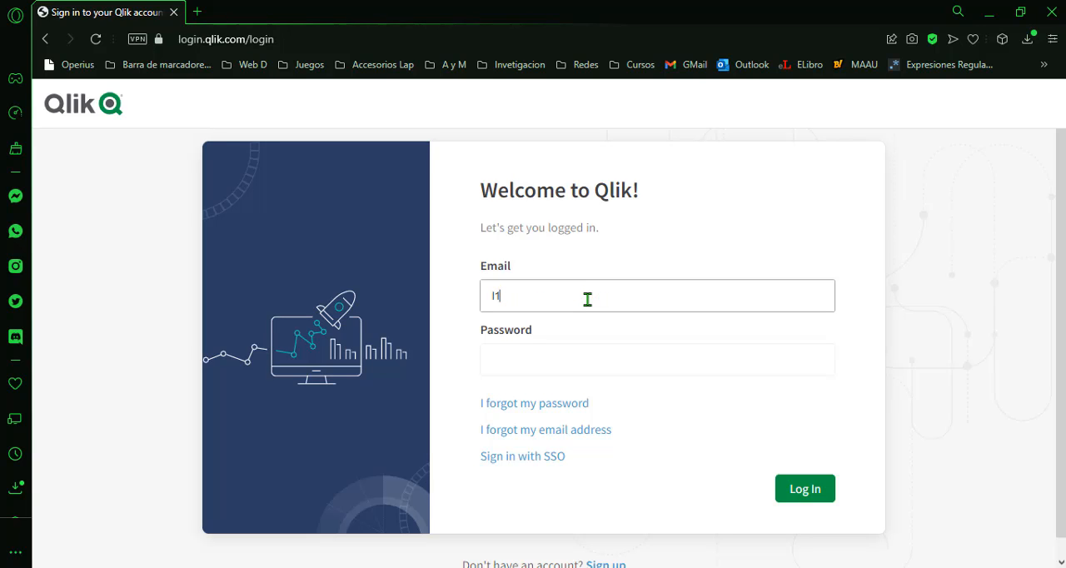
type("1")
key("BackSpace")
key("BackSpace")
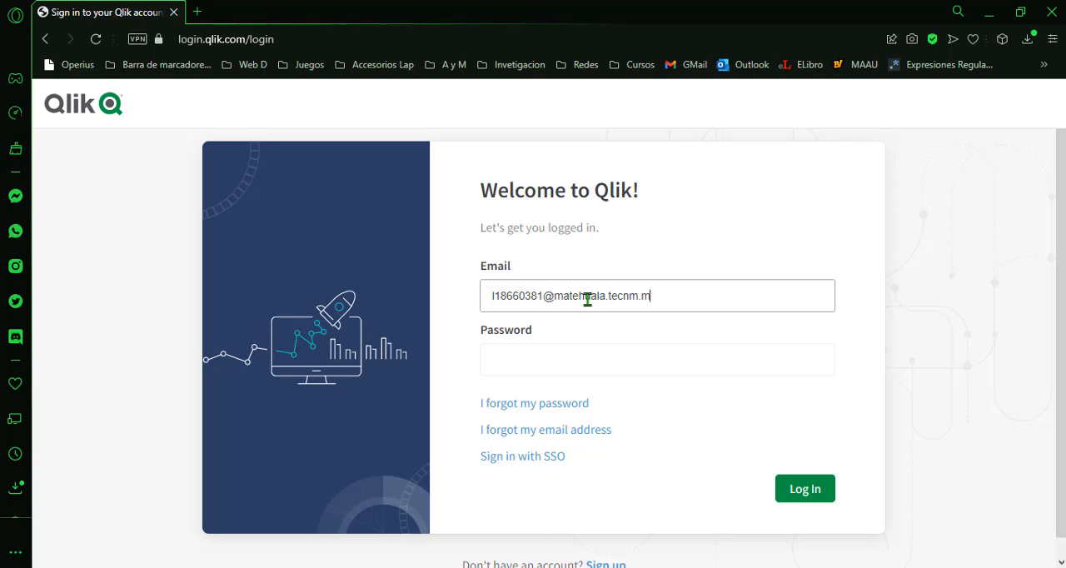
left_click(581, 365)
key("Return")
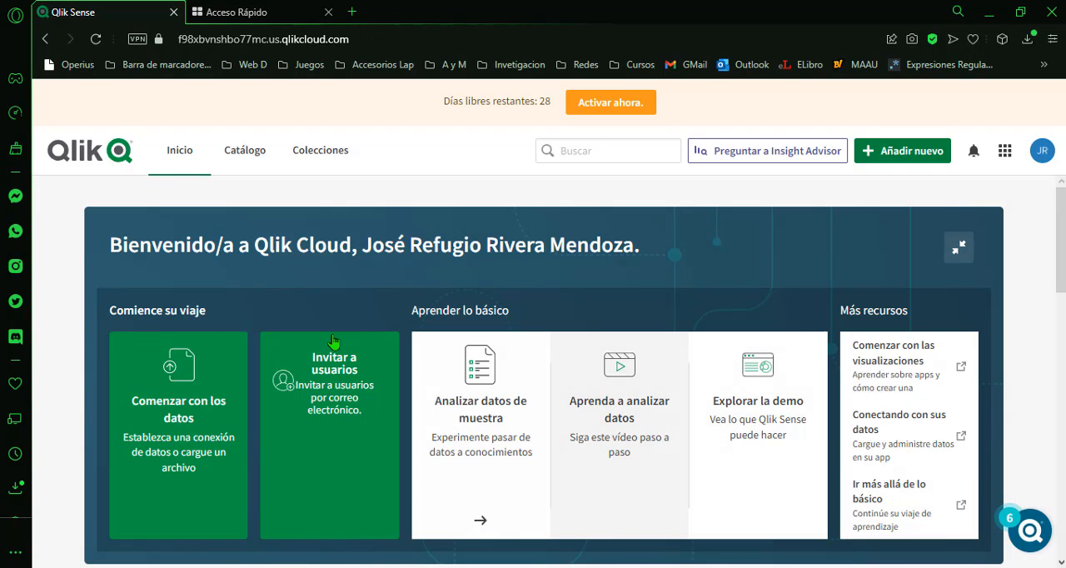
scroll(1057, 291, "down", 1)
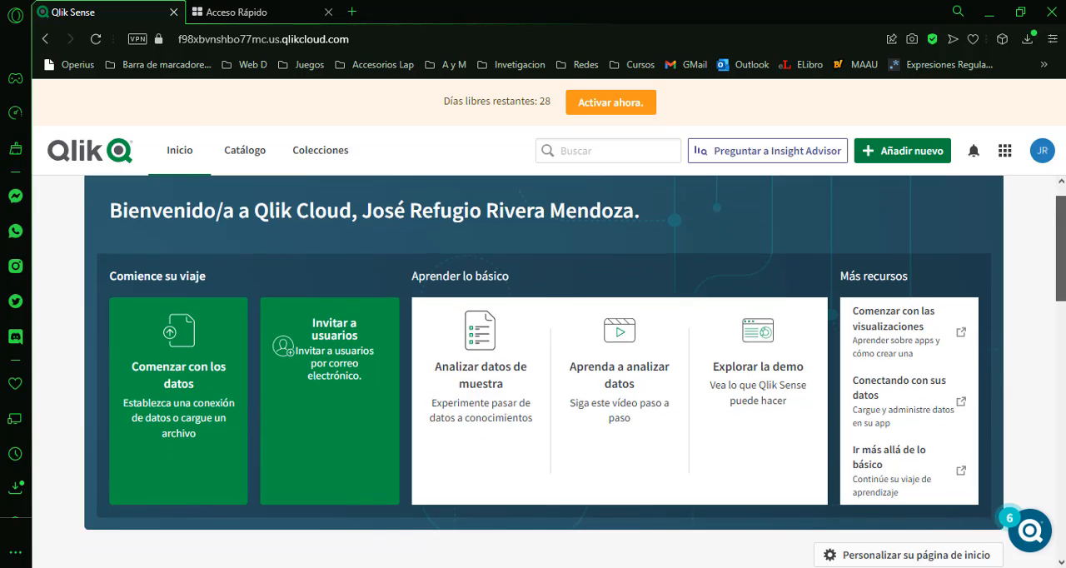
scroll(575, 362, "up", 1)
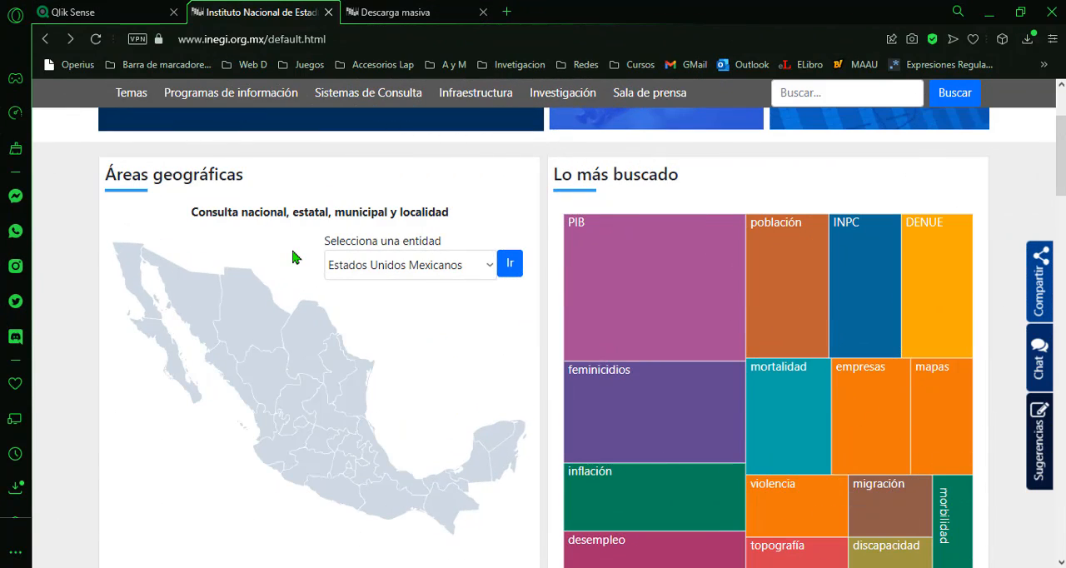
Review the INEGI home page and bulk download page, highlighting the 1910 - 2020 period of the education Indicadores file.
scroll(293, 257, "up", 3)
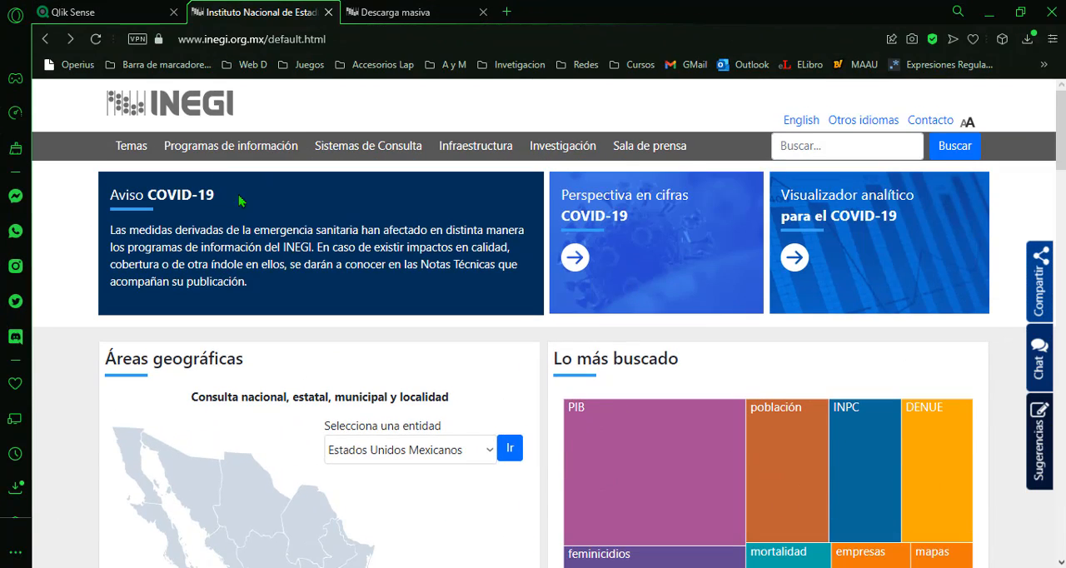
scroll(292, 343, "down", 2)
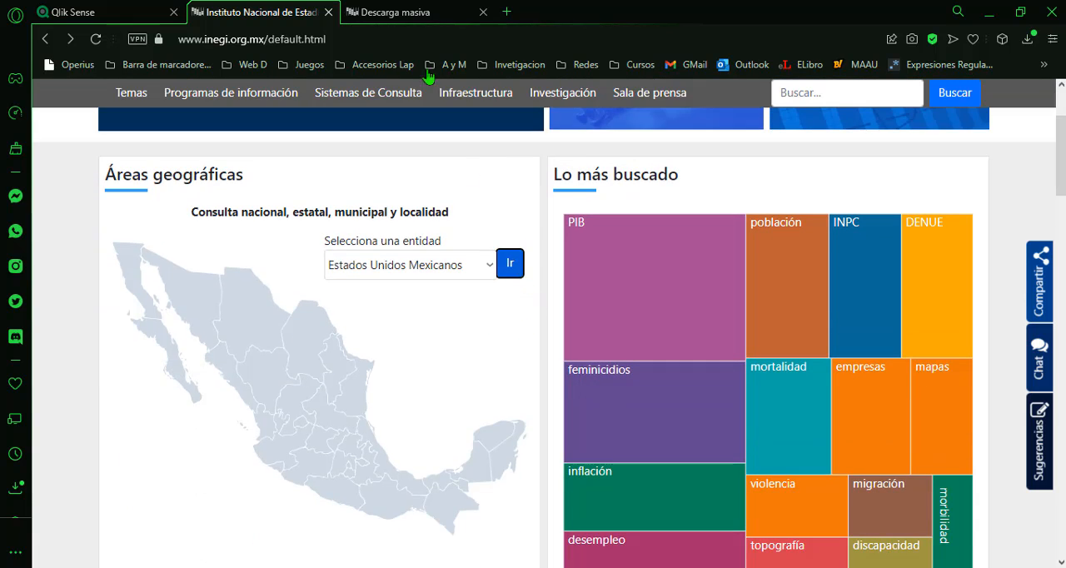
left_click(422, 10)
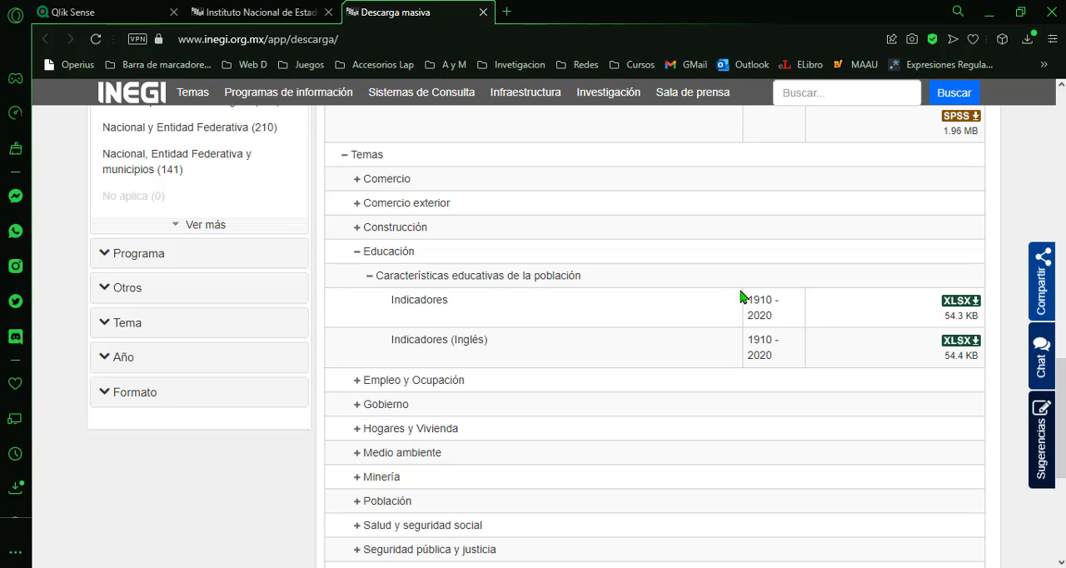
left_click_drag(749, 300, 776, 296)
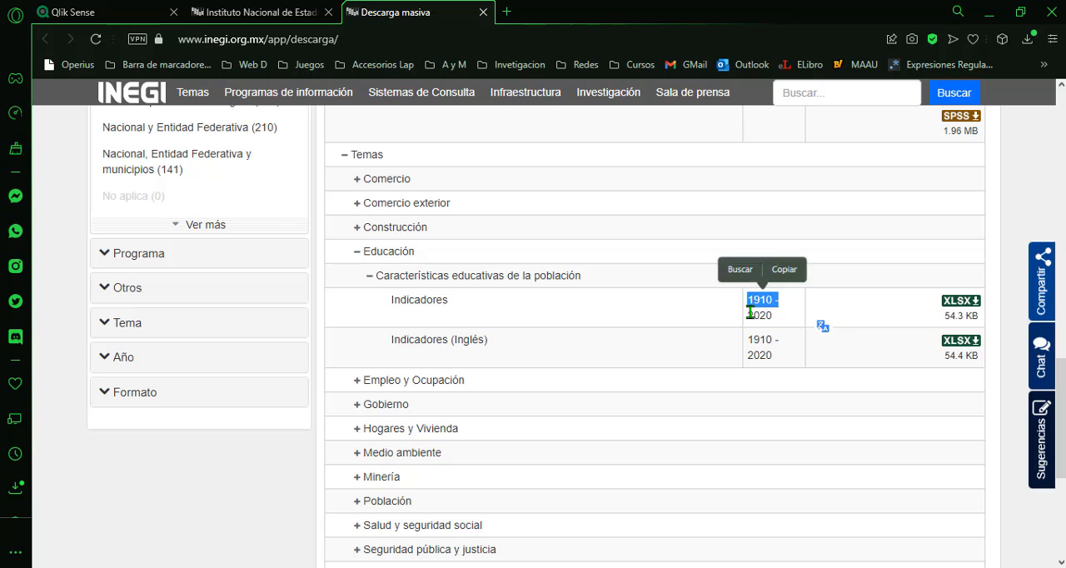
left_click_drag(748, 313, 791, 322)
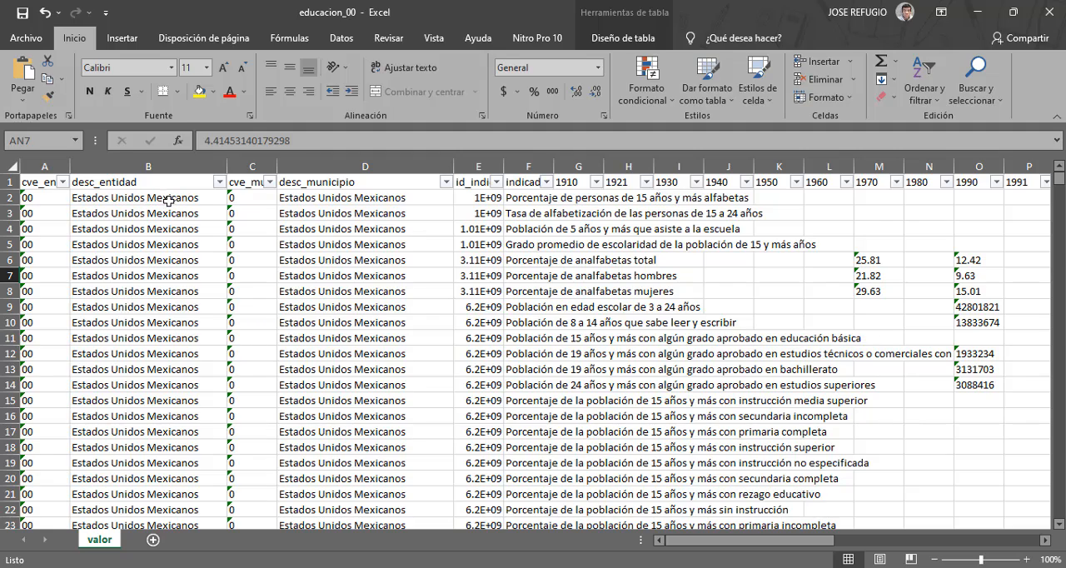
Examine the entity rows, indicators and year columns of the educacion_00 workbook in Excel.
scroll(168, 201, "down", 12)
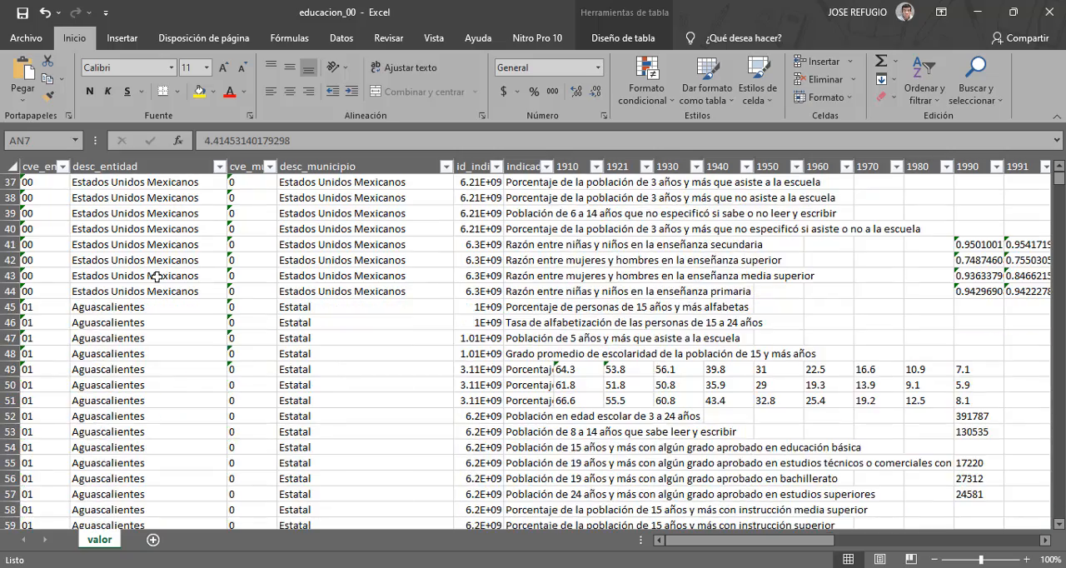
scroll(145, 283, "down", 10)
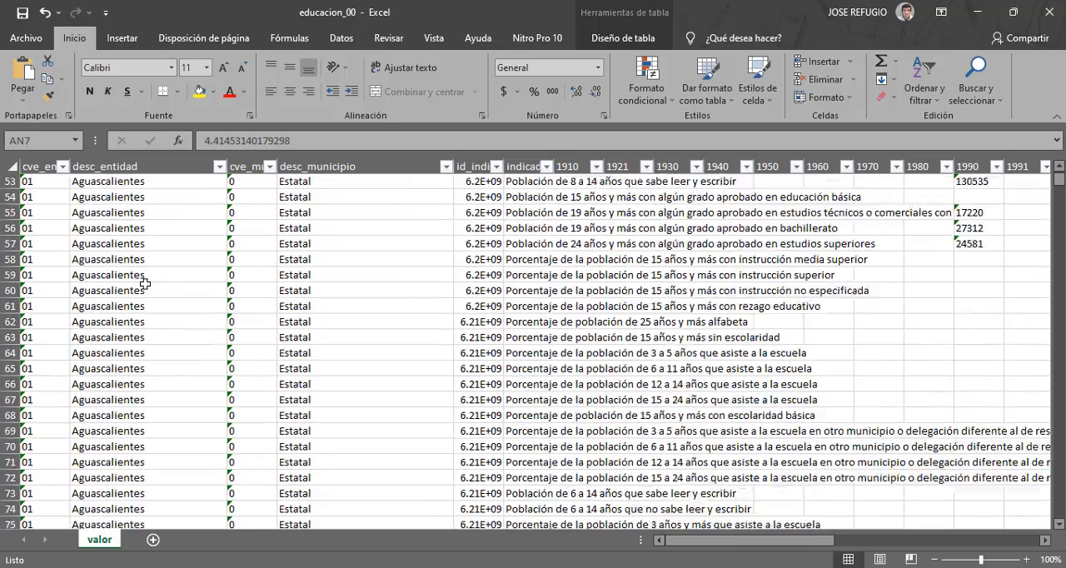
scroll(145, 286, "down", 4)
scroll(144, 286, "up", 20)
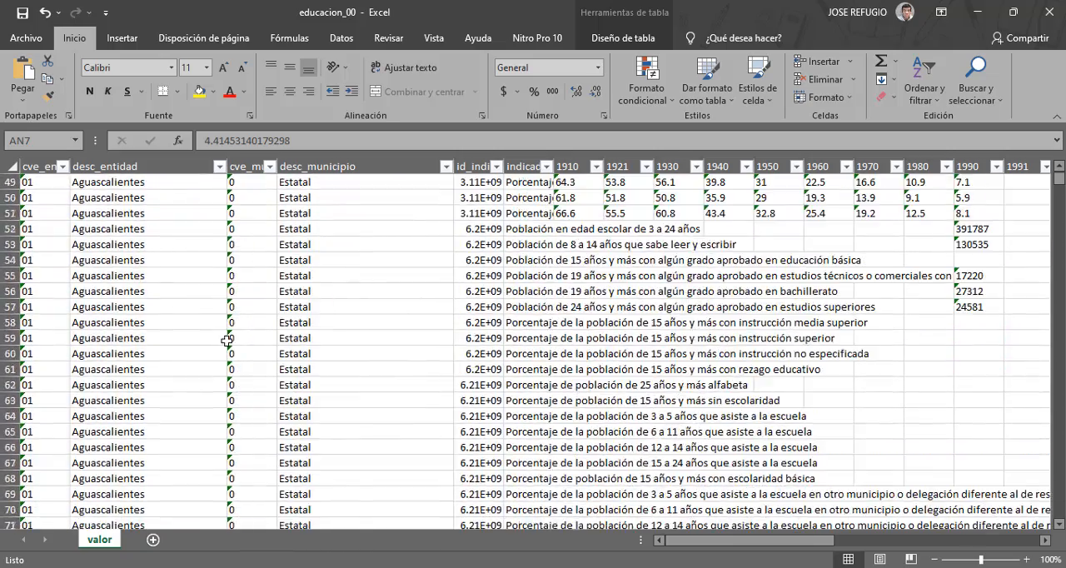
scroll(517, 413, "up", 6)
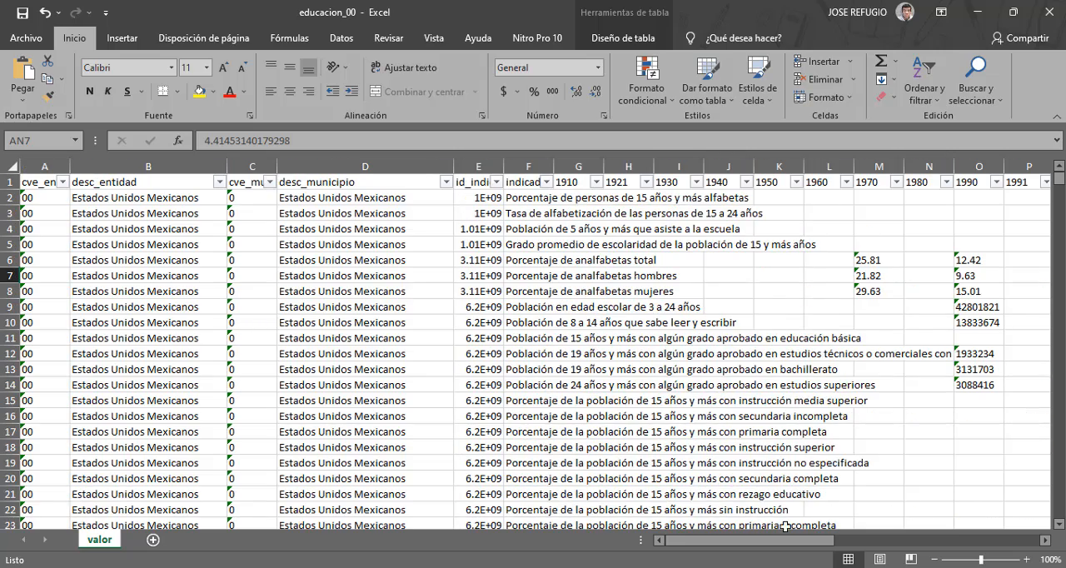
left_click_drag(789, 547, 845, 547)
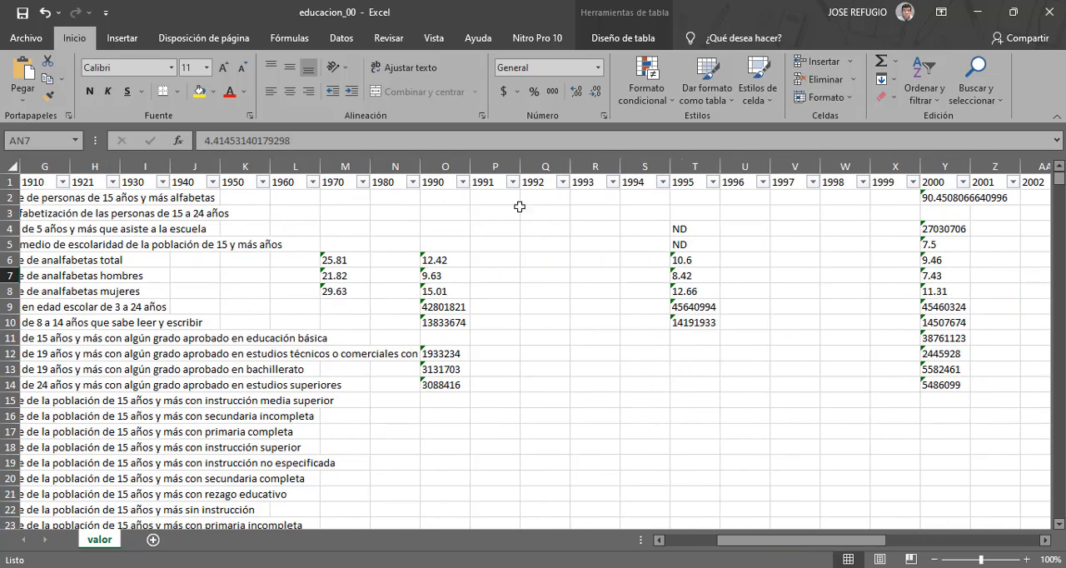
left_click(335, 276)
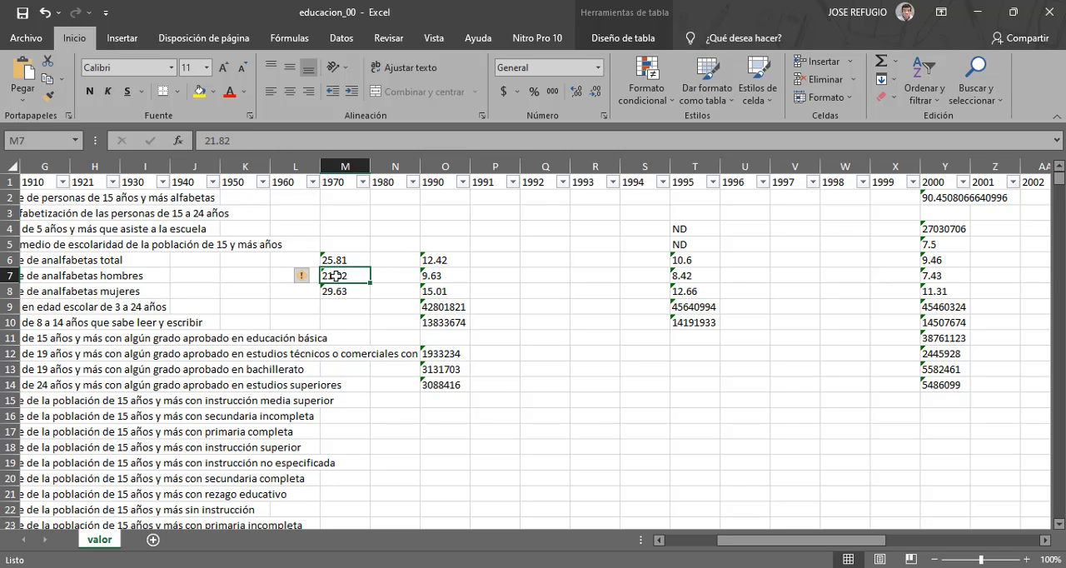
left_click(432, 277)
left_click_drag(795, 546, 968, 566)
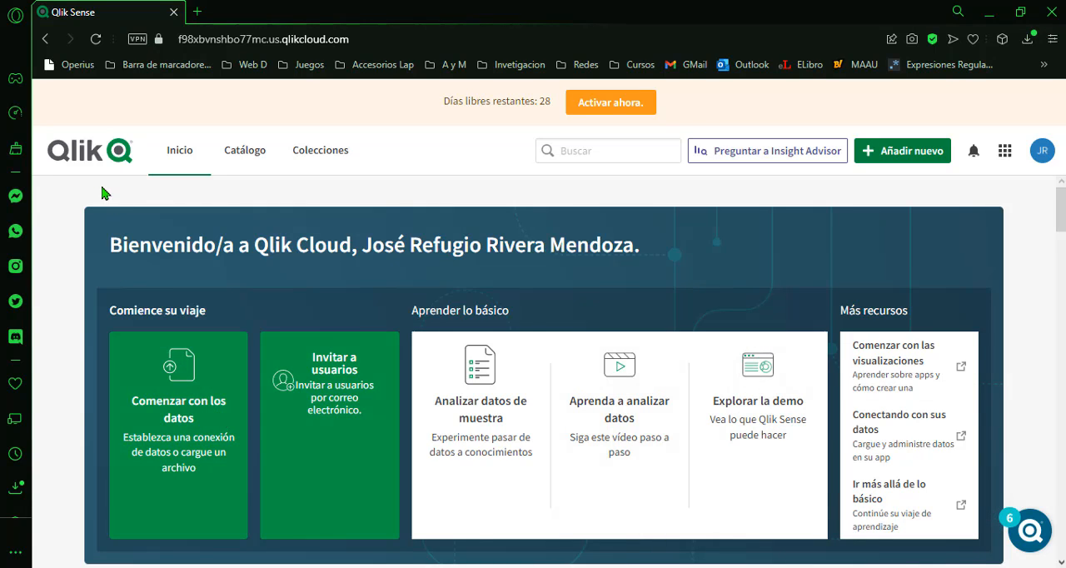
In Qlik Cloud, upload the data file educacion_pais.xlsx to the Personal space and load it for analysis.
left_click(150, 434)
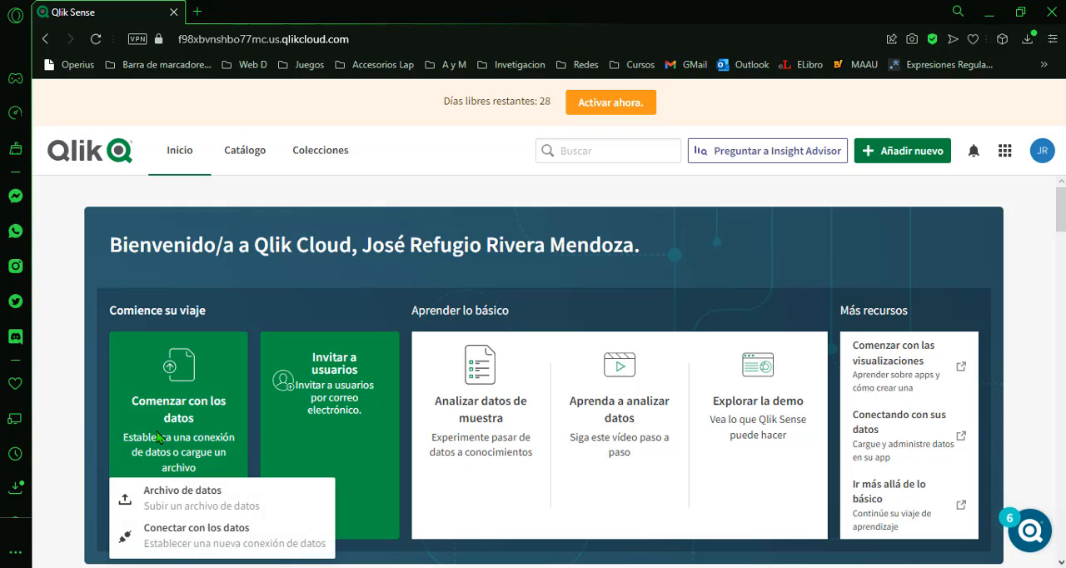
left_click(167, 503)
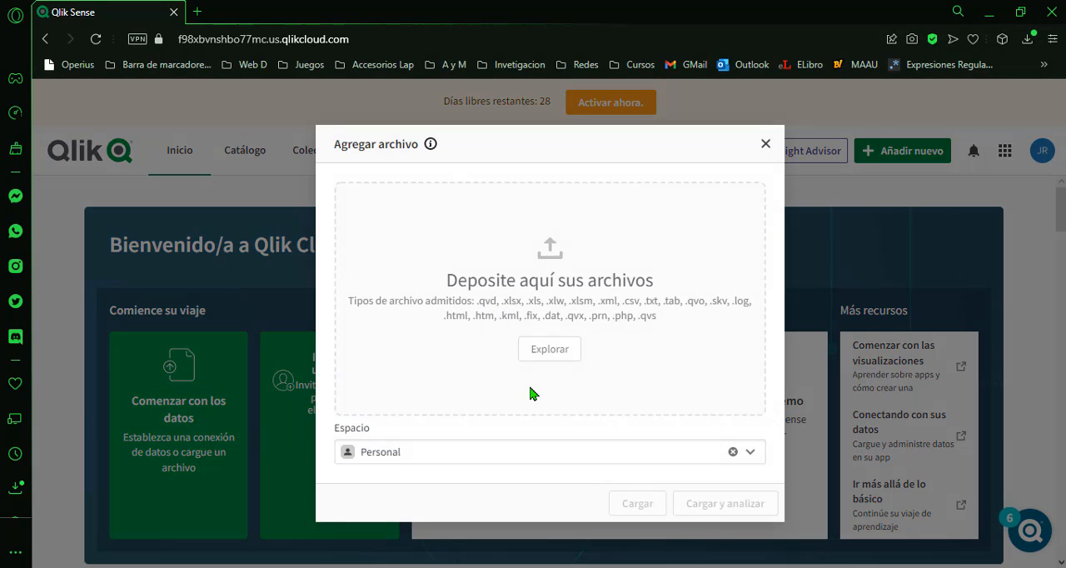
left_click(545, 353)
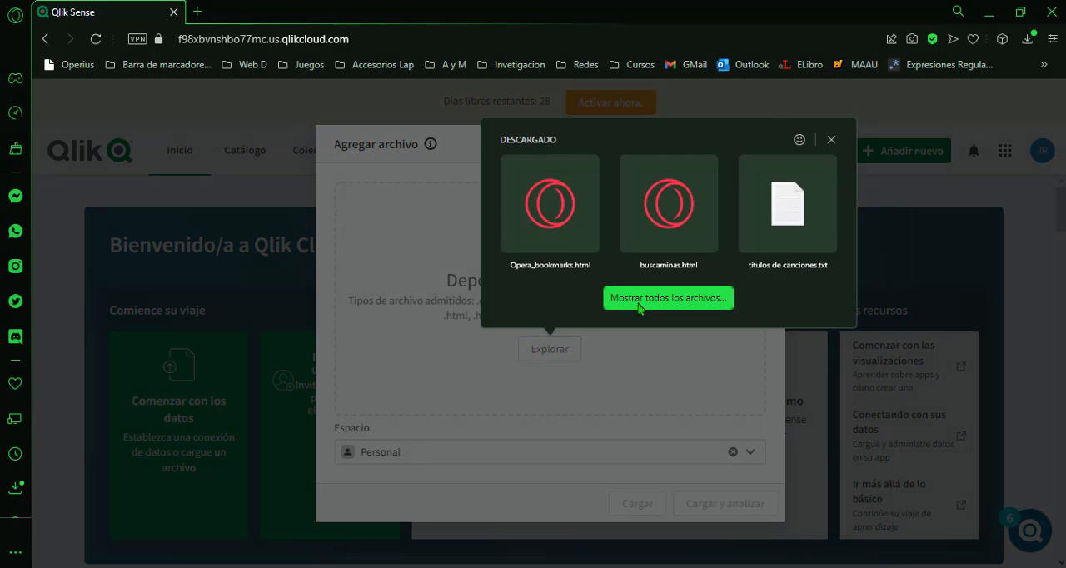
left_click(640, 299)
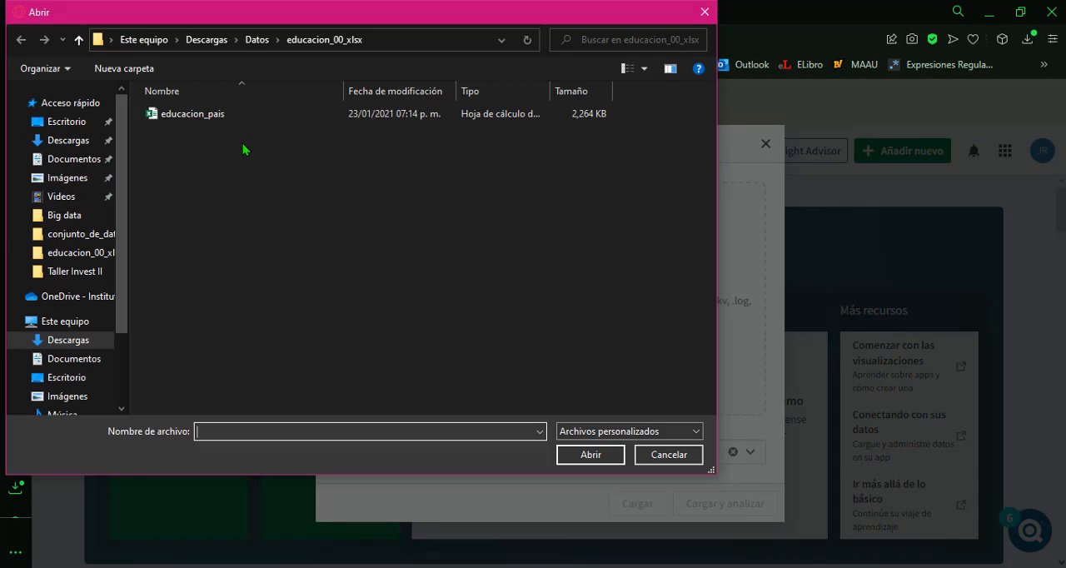
left_click(225, 125)
left_click(582, 460)
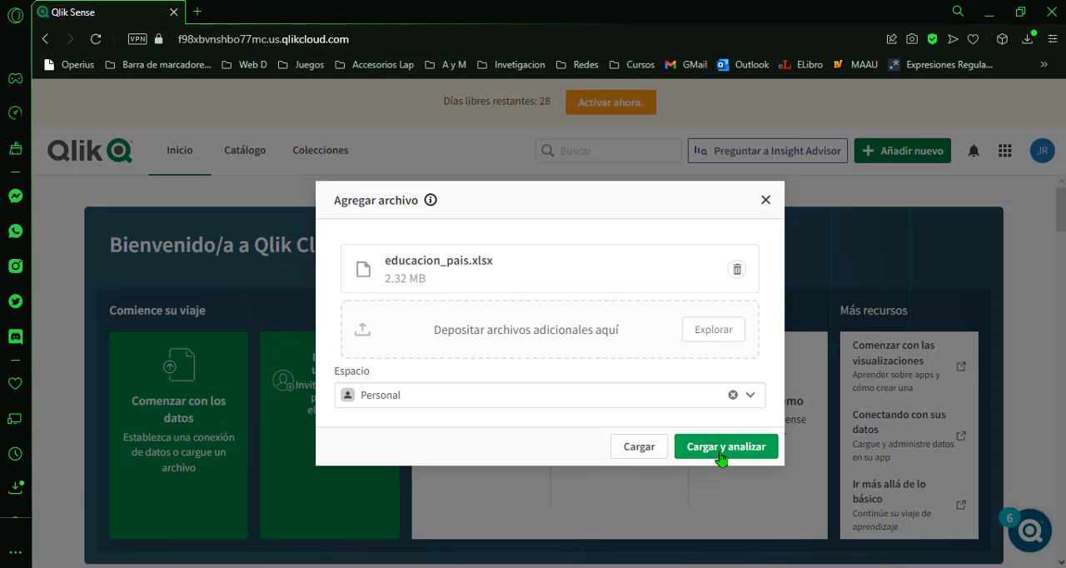
left_click(721, 457)
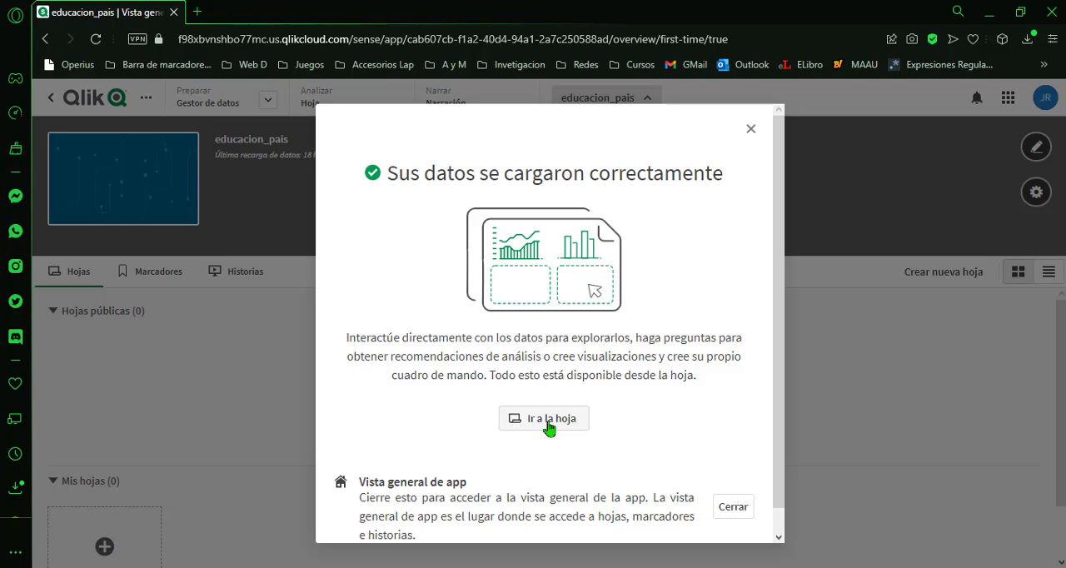
Go to the new sheet of the educacion_pais app and start editing it.
left_click(549, 427)
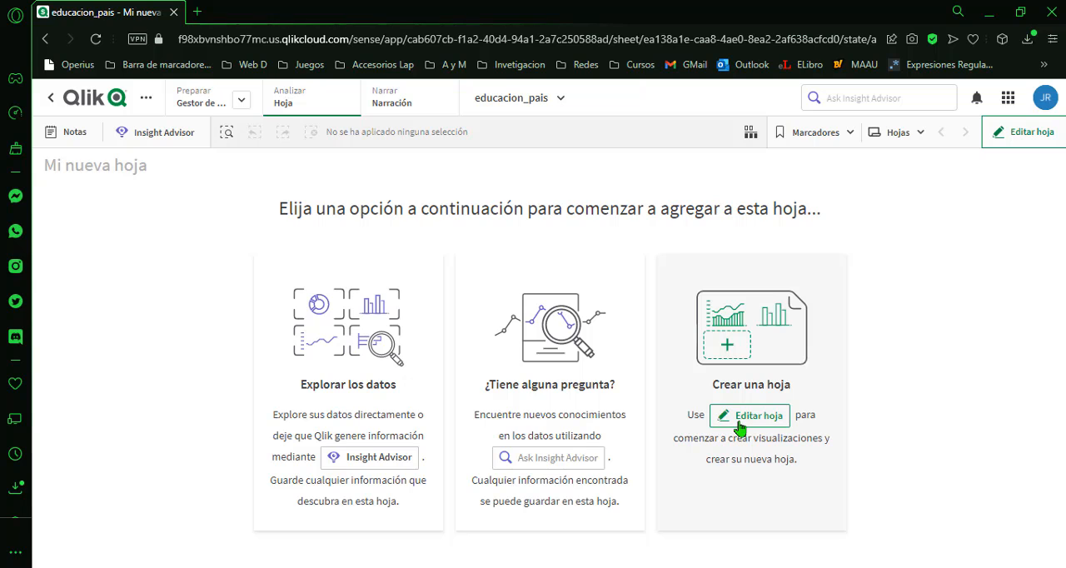
left_click(740, 427)
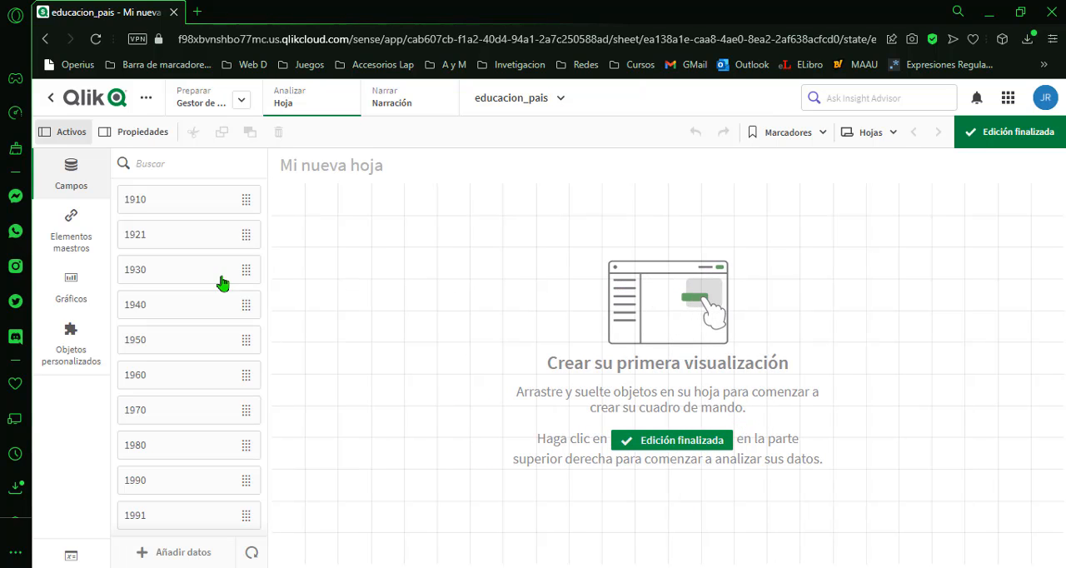
Add a filter pane to the sheet and resize it into a shallow strip spanning the full width along the sheet's upper edge.
left_click(73, 296)
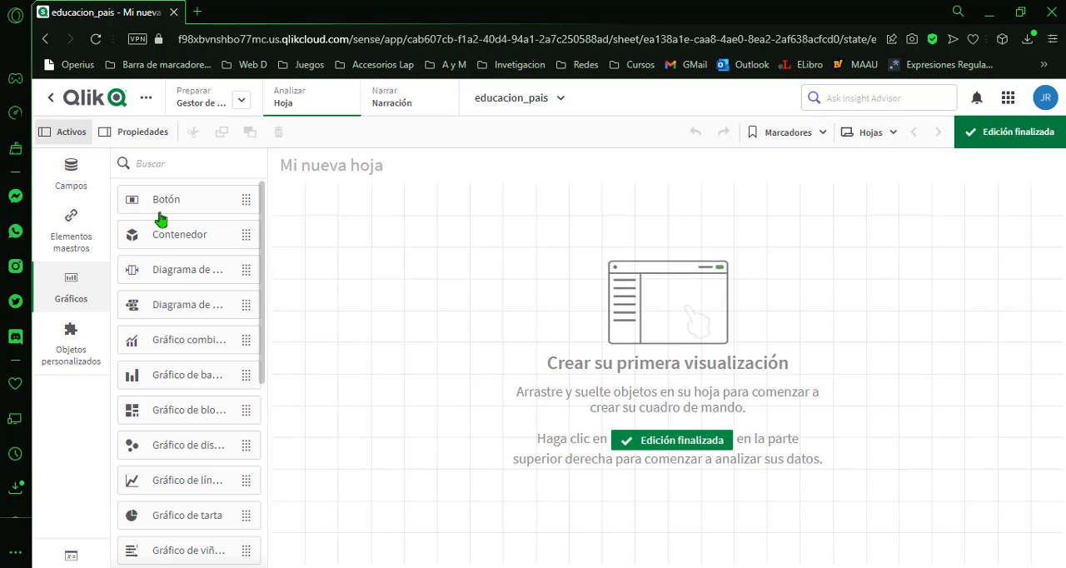
scroll(150, 370, "down", 3)
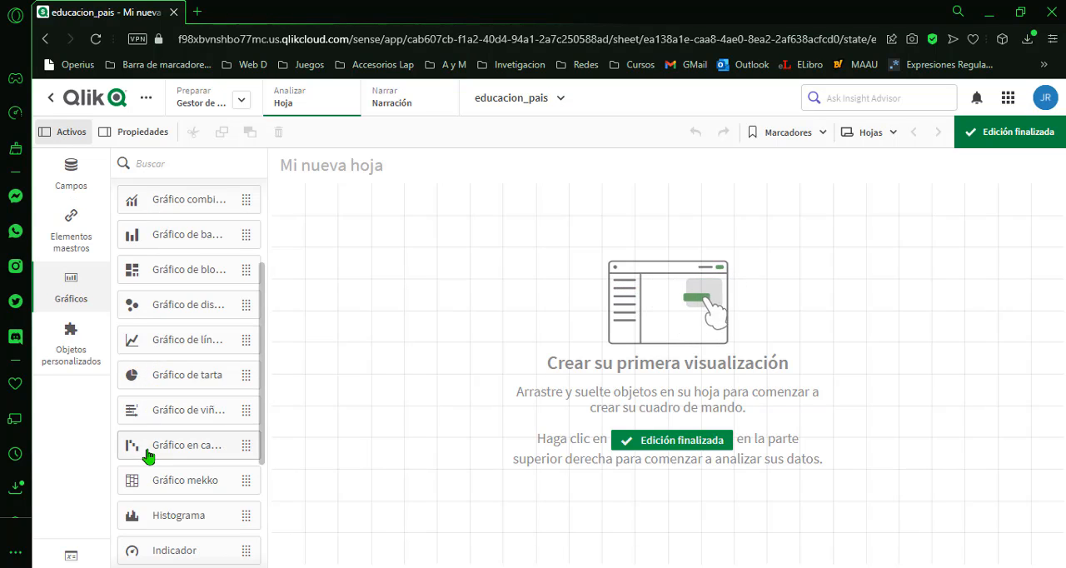
scroll(150, 458, "down", 4)
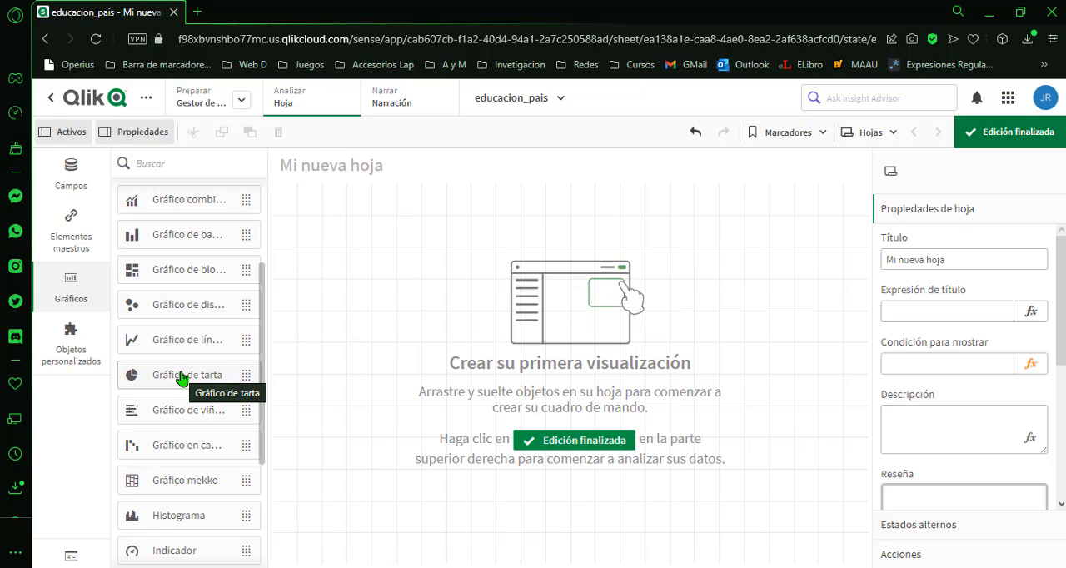
scroll(183, 378, "down", 3)
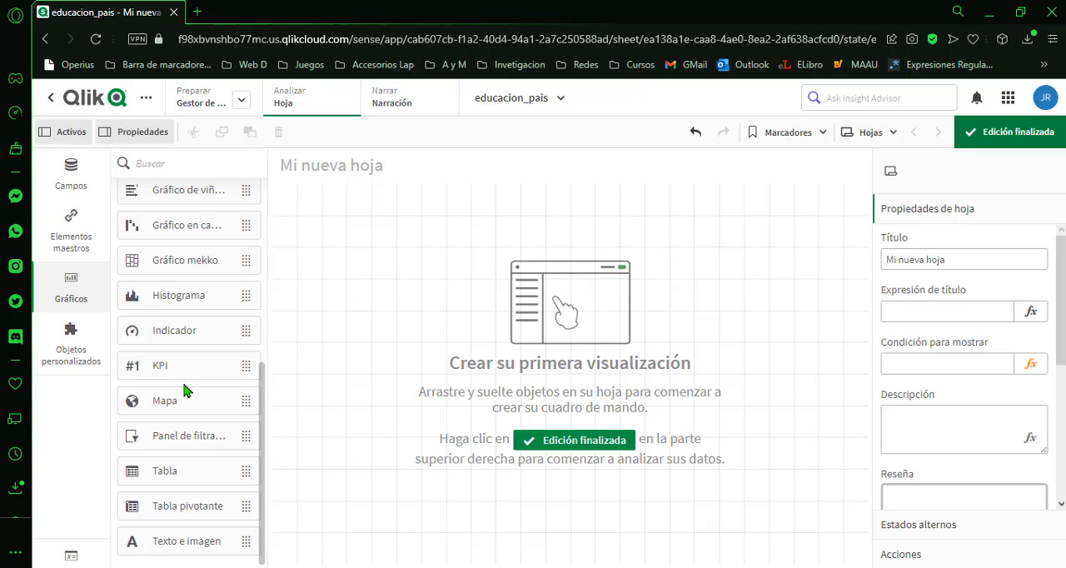
left_click_drag(152, 447, 405, 253)
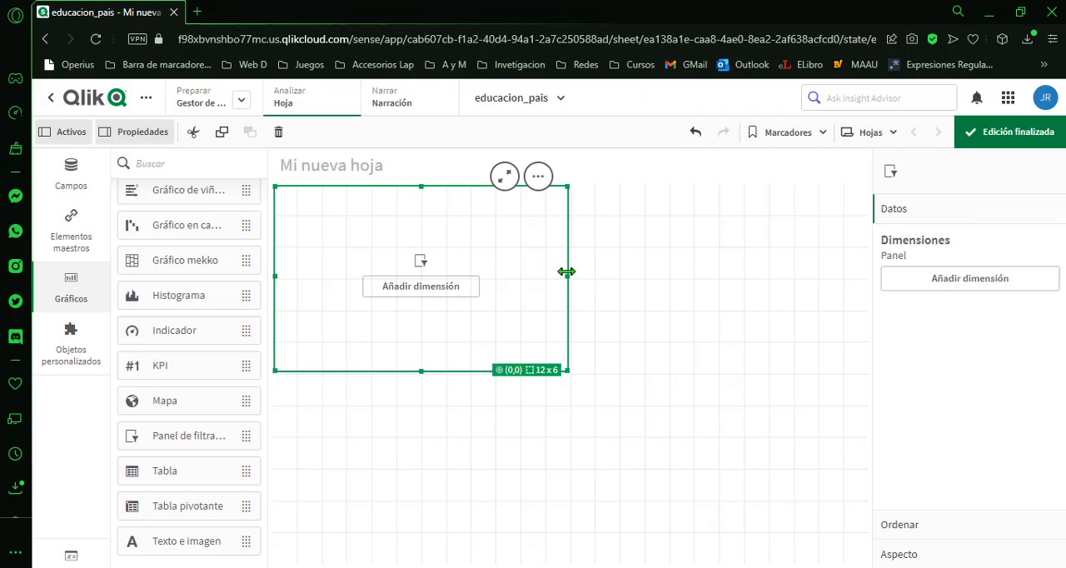
left_click_drag(567, 276, 862, 271)
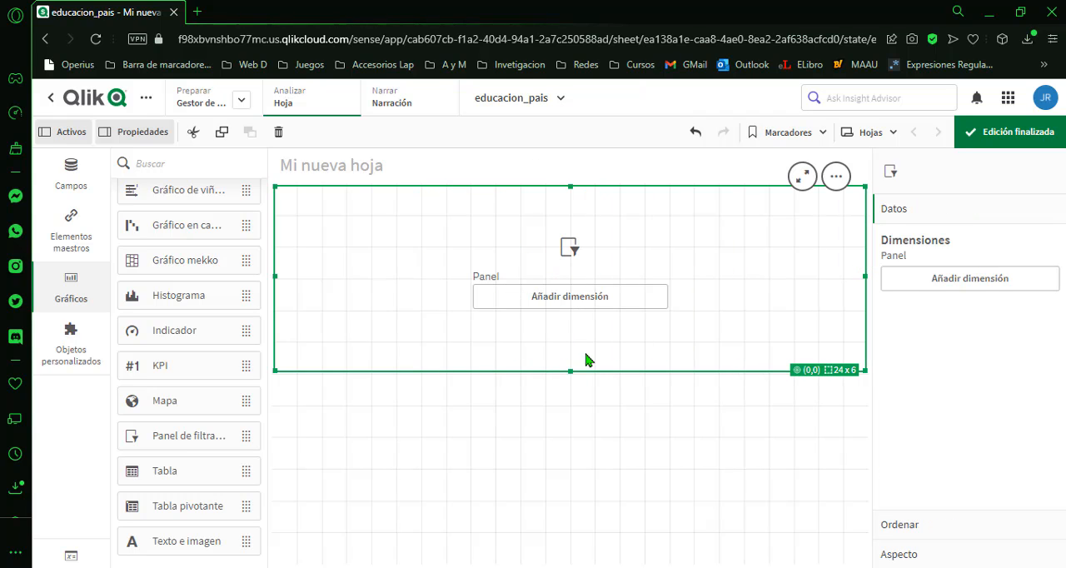
left_click_drag(570, 371, 616, 255)
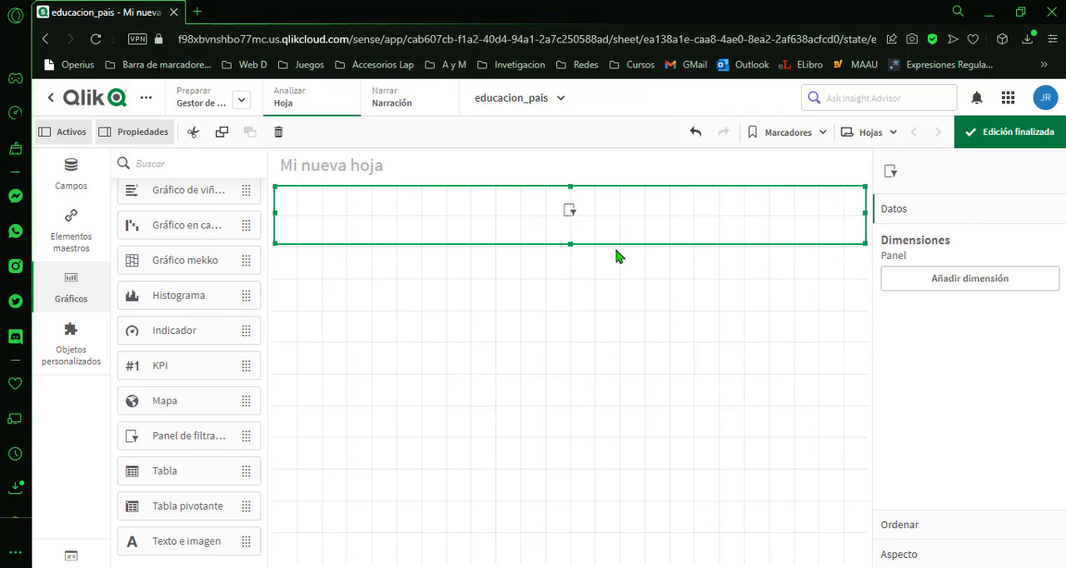
Add the fields indicador and desc_entidad as dimensions of the filter pane.
left_click(952, 284)
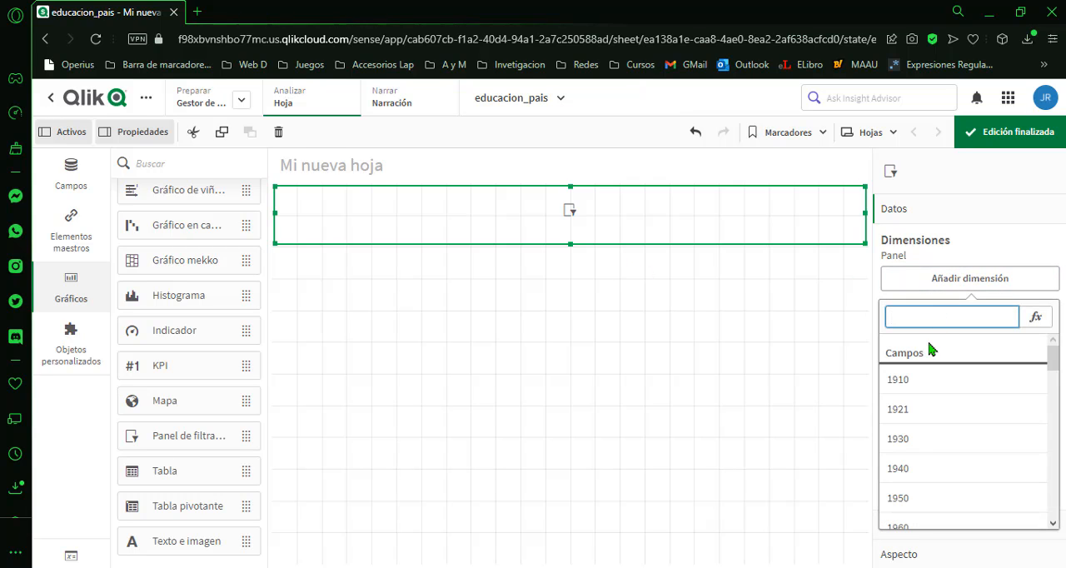
scroll(963, 408, "down", 5)
scroll(963, 408, "down", 3)
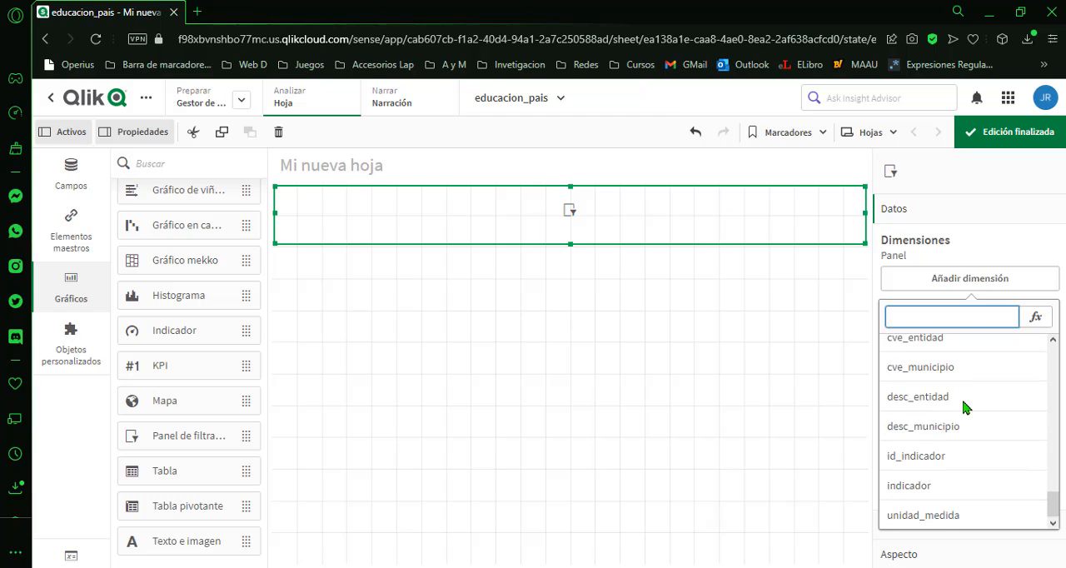
left_click(942, 485)
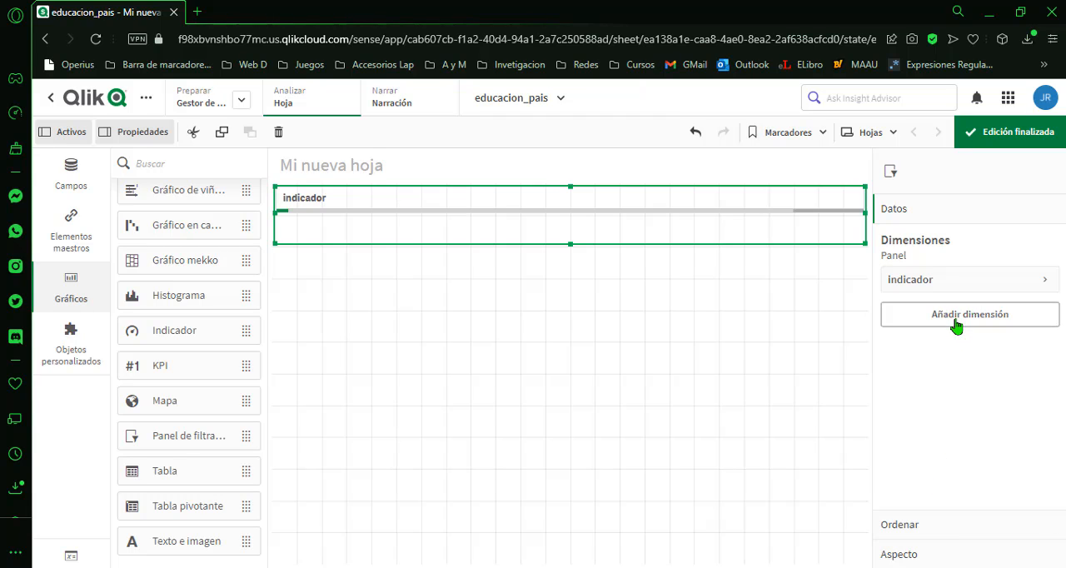
left_click(890, 318)
scroll(799, 376, "down", 8)
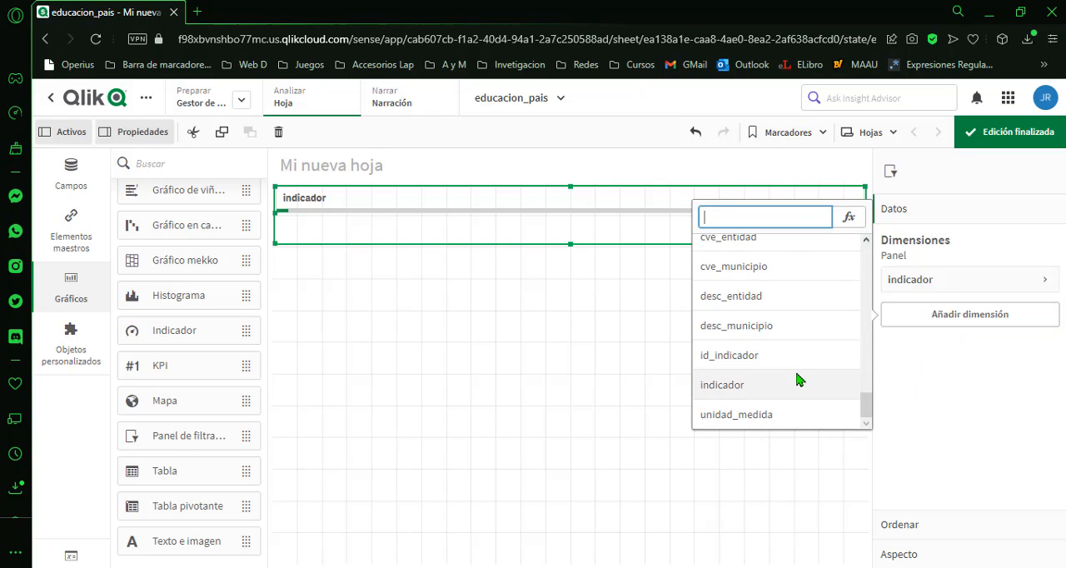
left_click(778, 300)
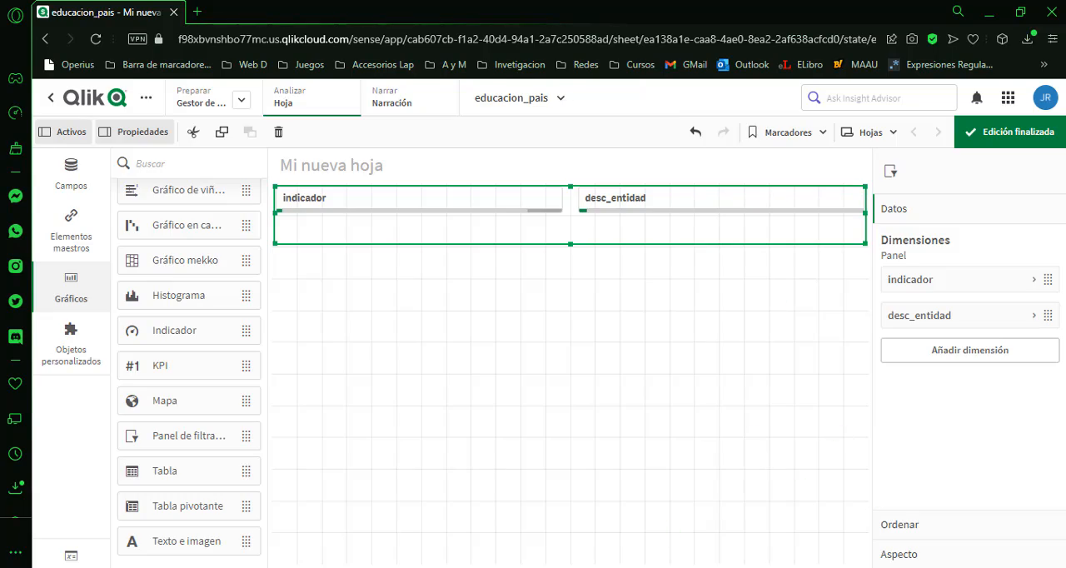
In the educacion_pais workbook in Excel, widen the desc_entidad column and examine its entity rows.
left_click(596, 561)
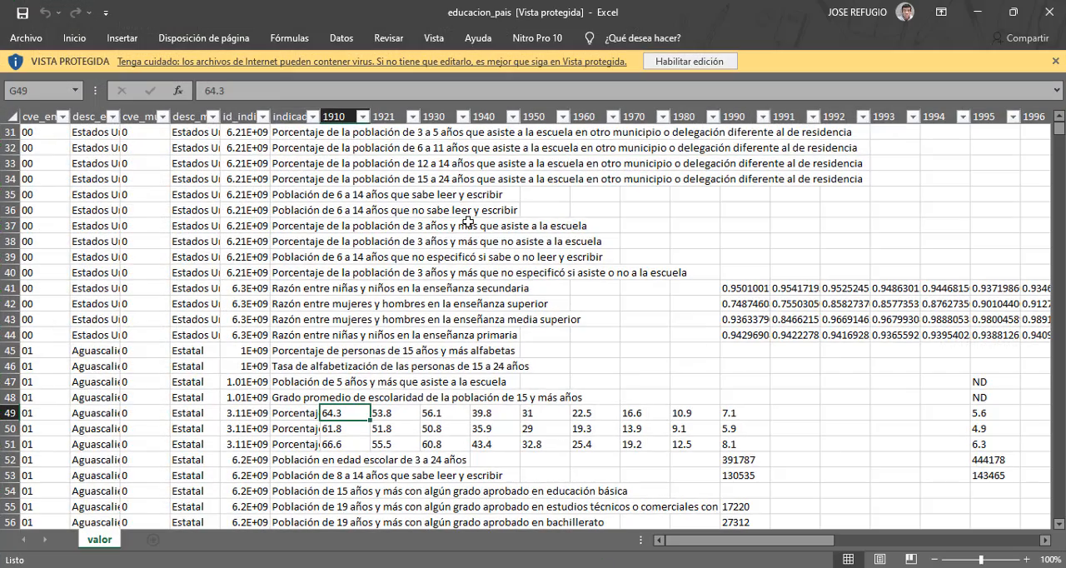
scroll(468, 221, "up", 10)
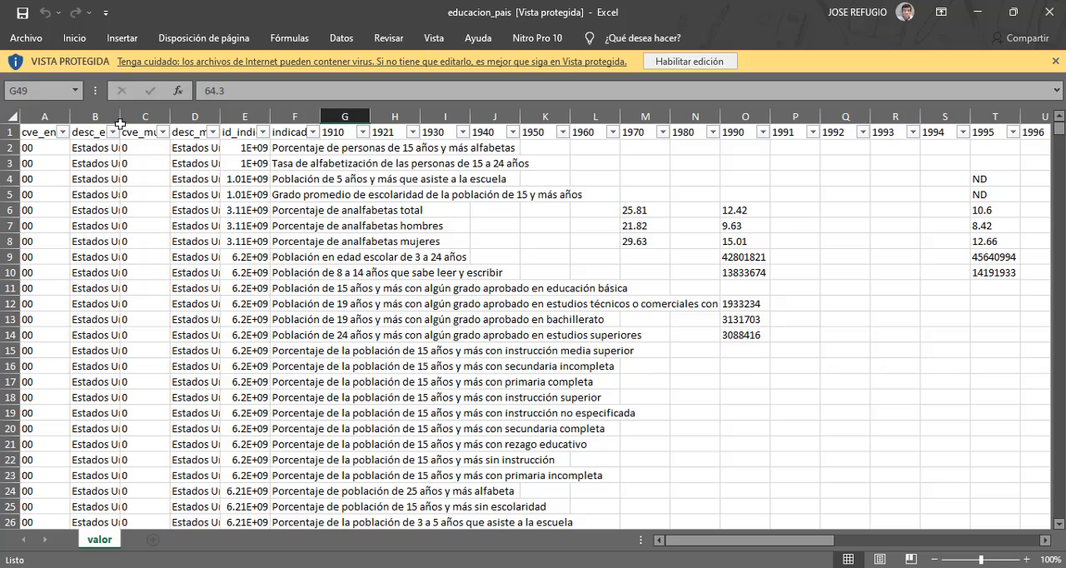
left_click_drag(121, 124, 317, 123)
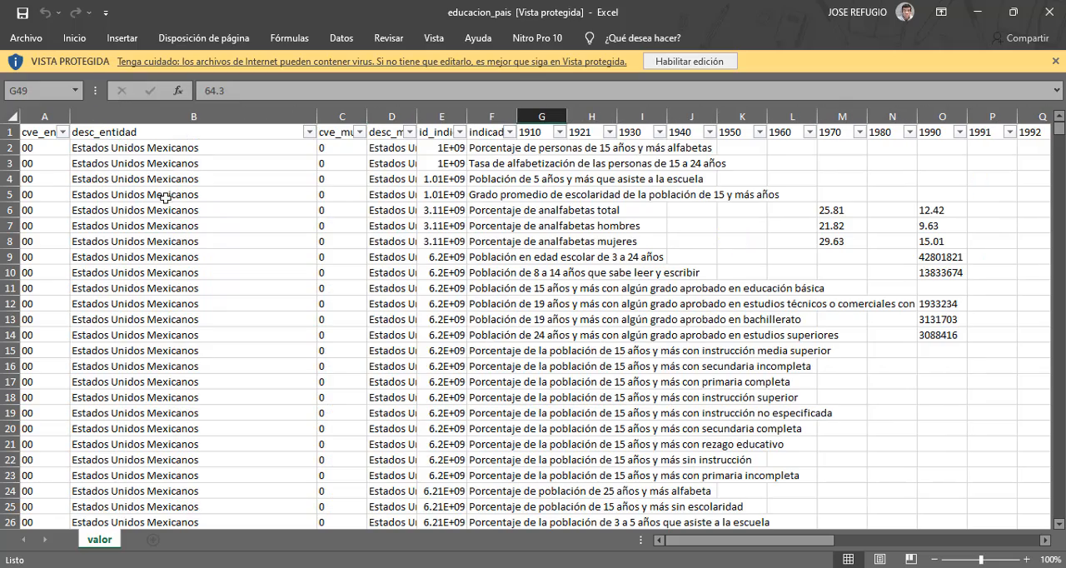
scroll(143, 170, "down", 14)
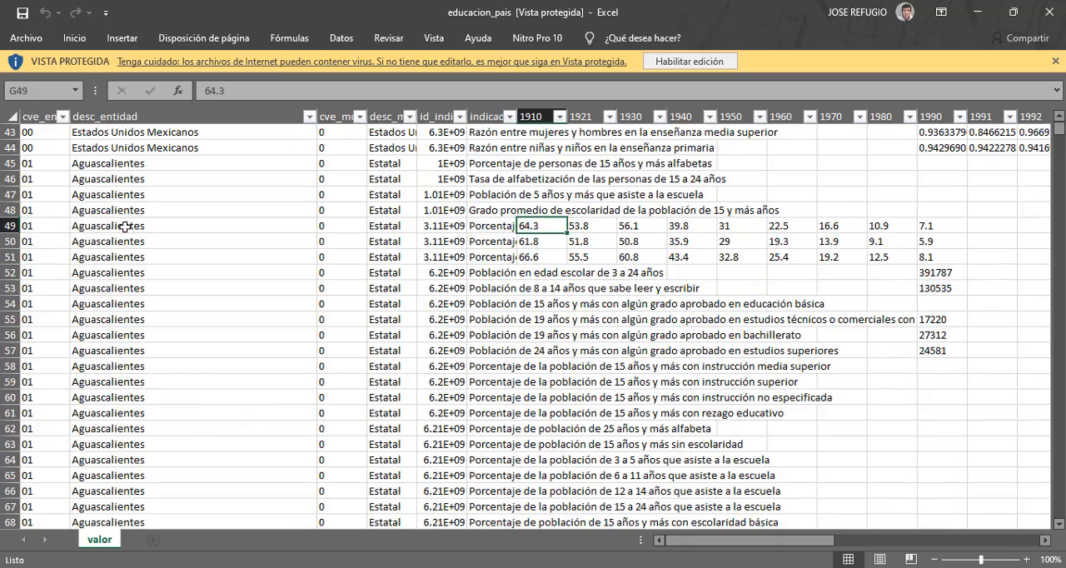
left_click(140, 290)
left_click(156, 366)
left_click(161, 413)
left_click(162, 444)
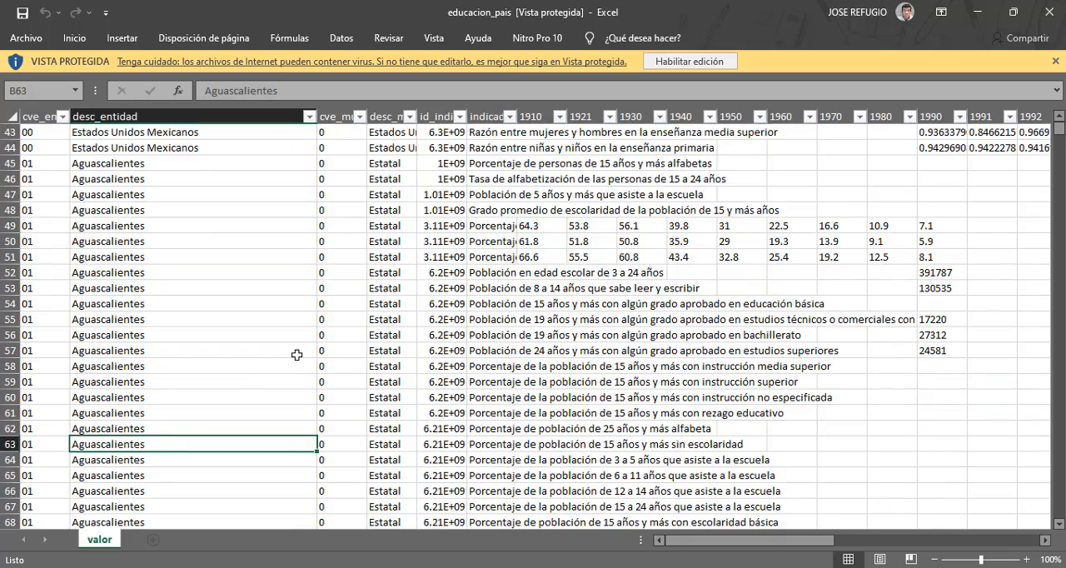
scroll(376, 341, "up", 12)
scroll(375, 341, "up", 2)
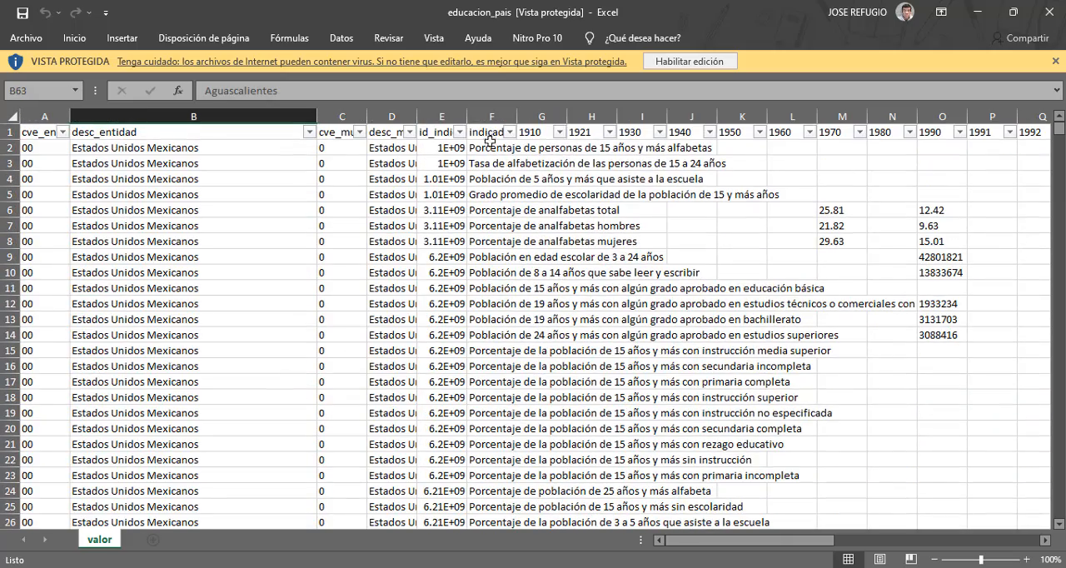
Widen the indicador column to fit its full descriptions and examine the first few indicators.
left_click(493, 133)
left_click_drag(517, 115, 1025, 115)
left_click(527, 150)
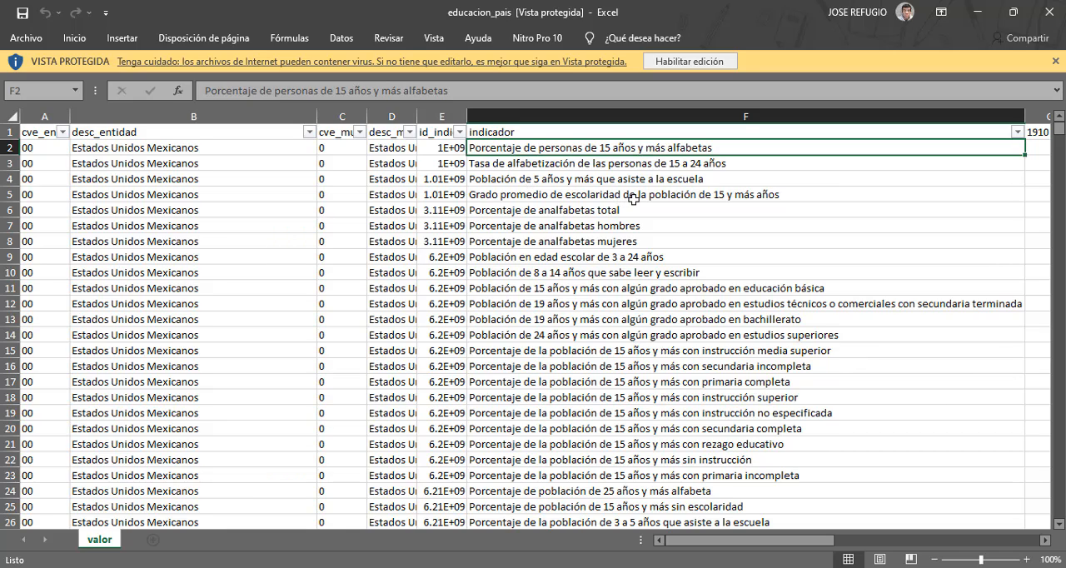
left_click(575, 165)
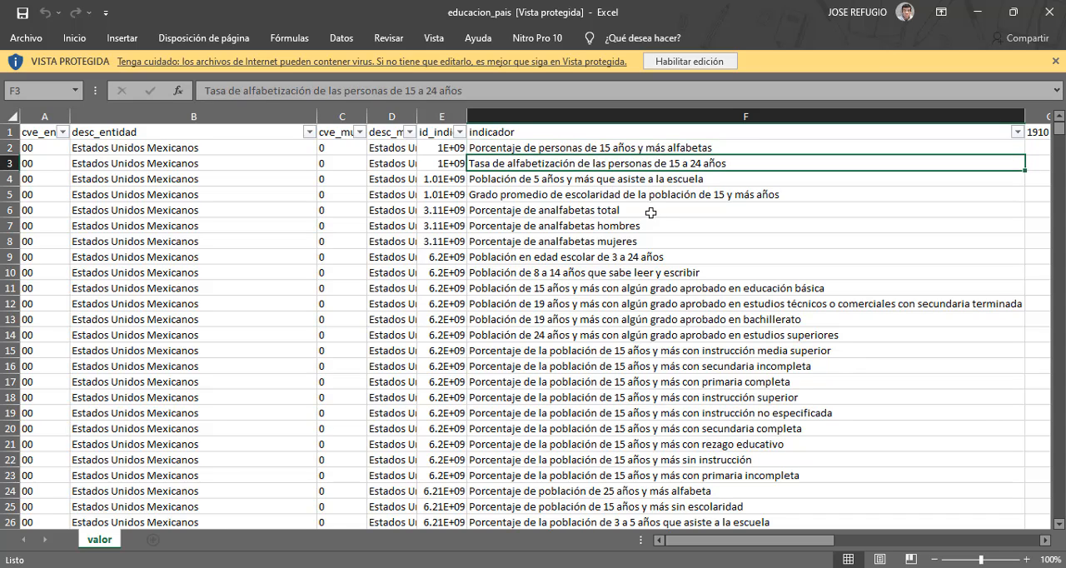
left_click(545, 179)
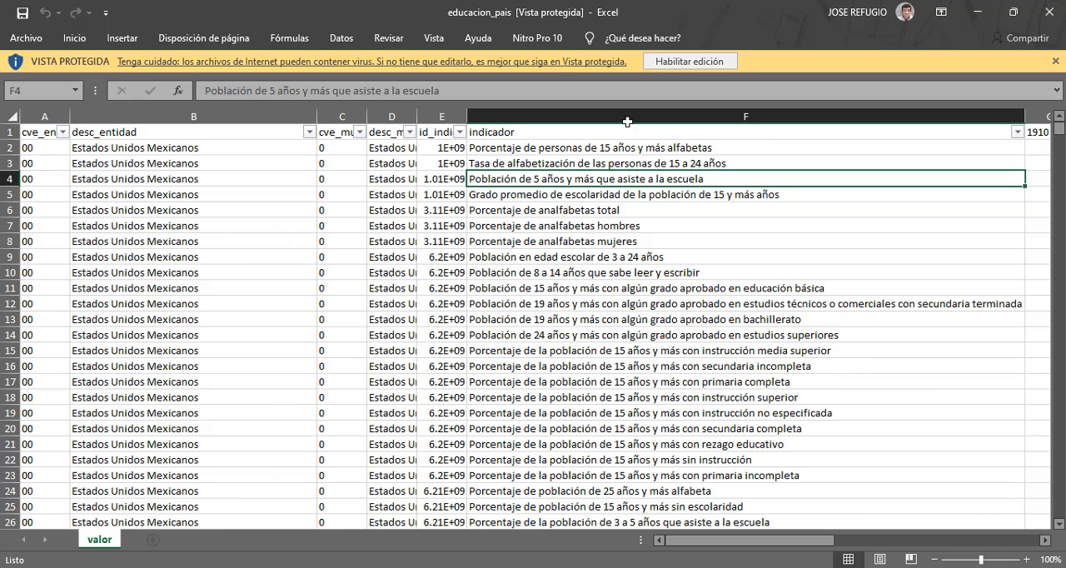
Back in Qlik Cloud, finish editing the sheet, then clear and reselect Porcentaje de analfabetas hombres in the indicador filter.
left_click(976, 13)
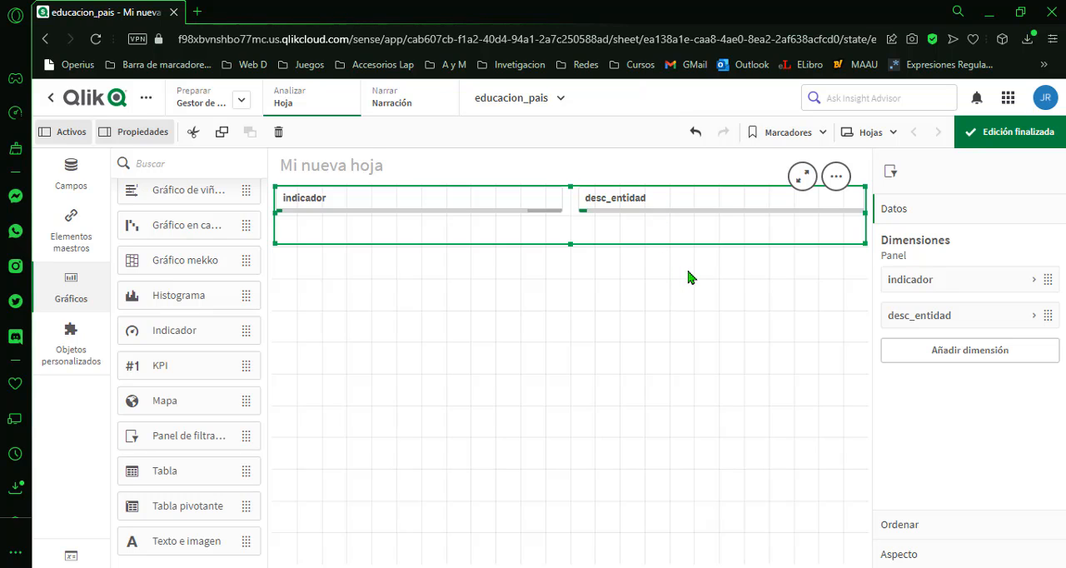
left_click(995, 144)
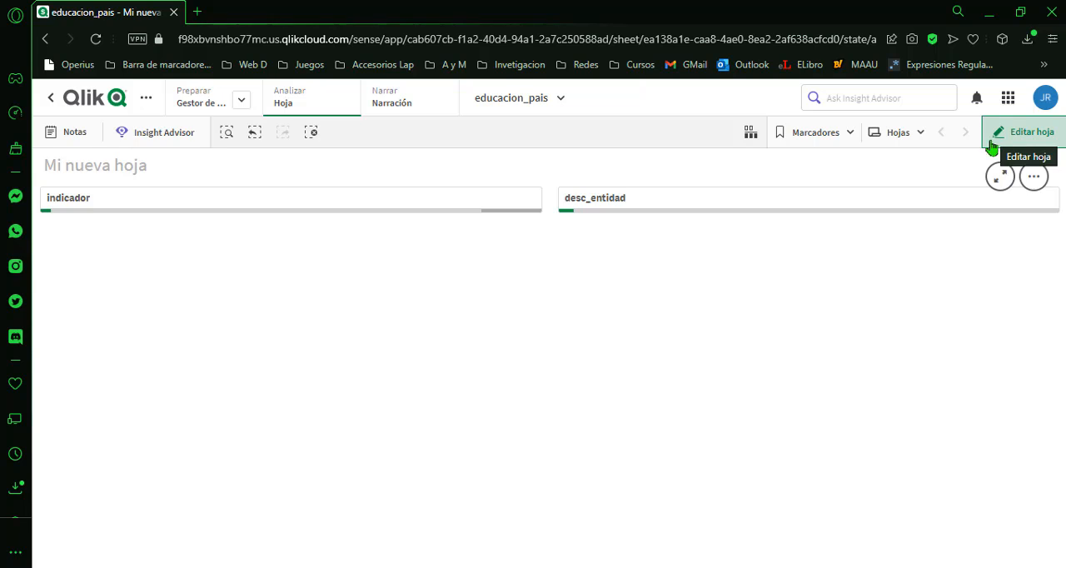
left_click(433, 211)
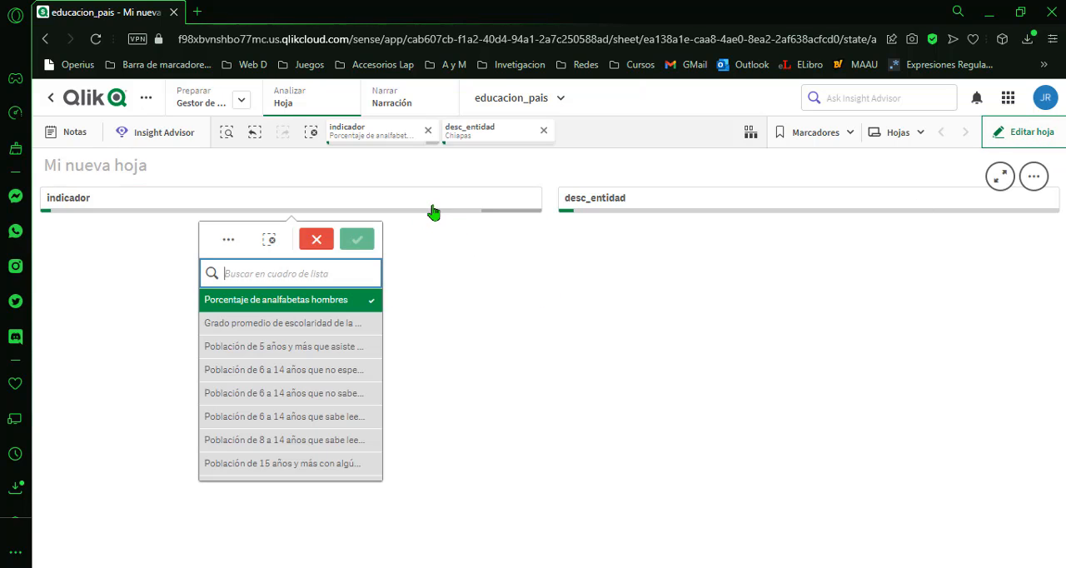
left_click(284, 304)
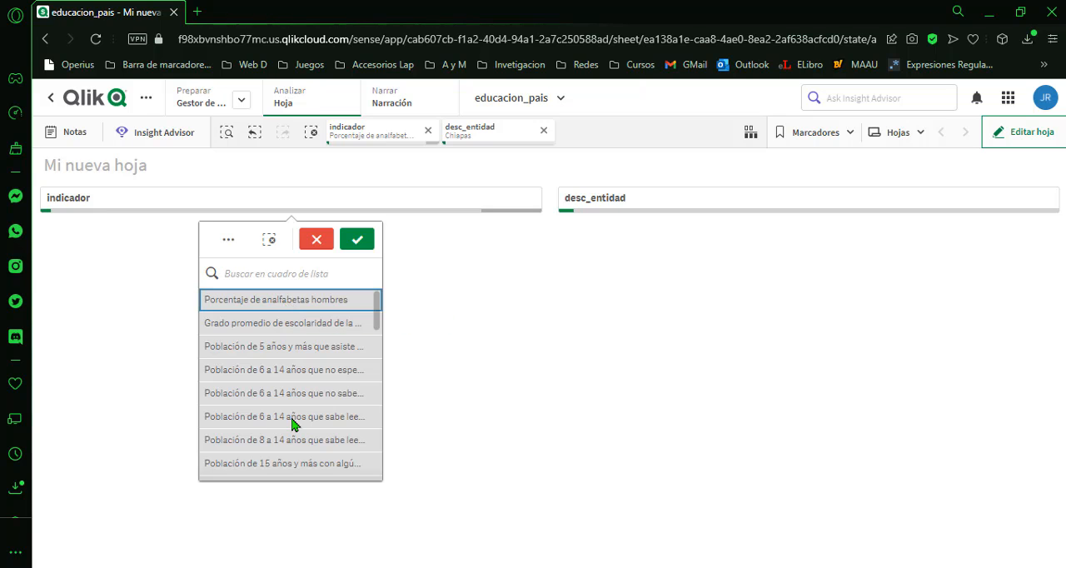
left_click(272, 309)
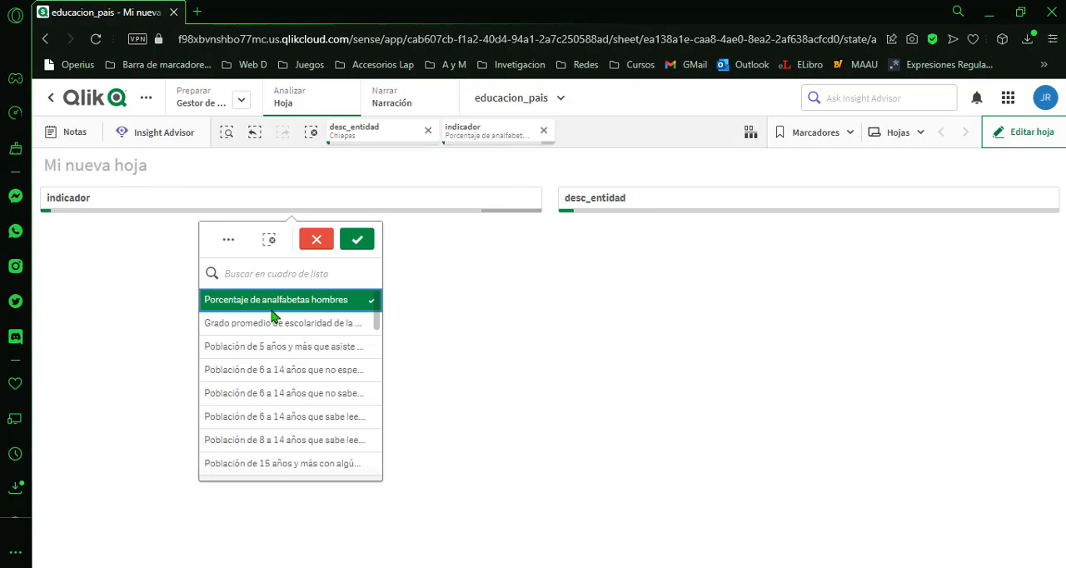
left_click(272, 309)
left_click(223, 242)
left_click(238, 272)
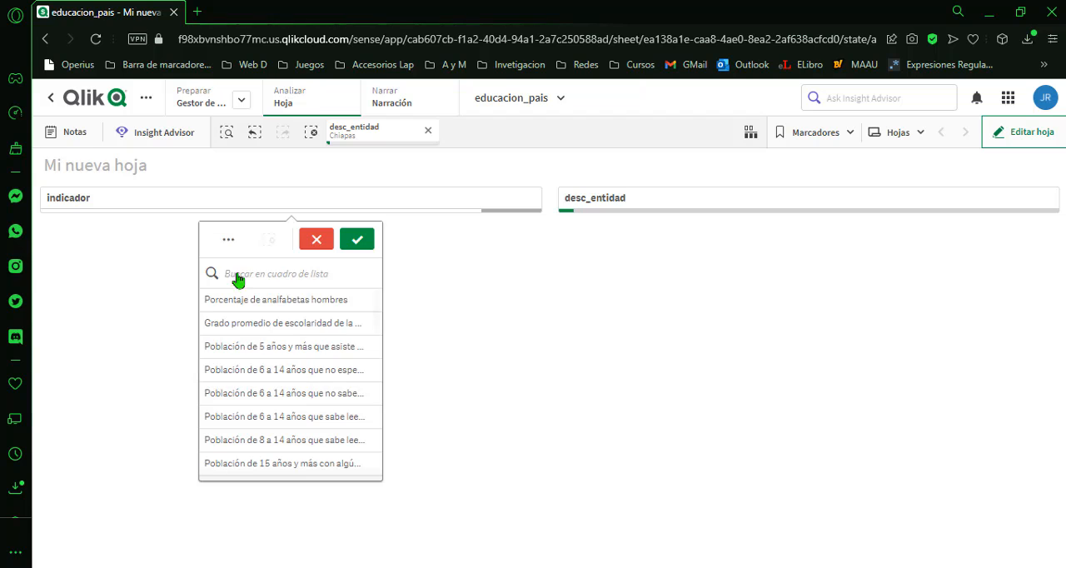
left_click(273, 244)
left_click(297, 300)
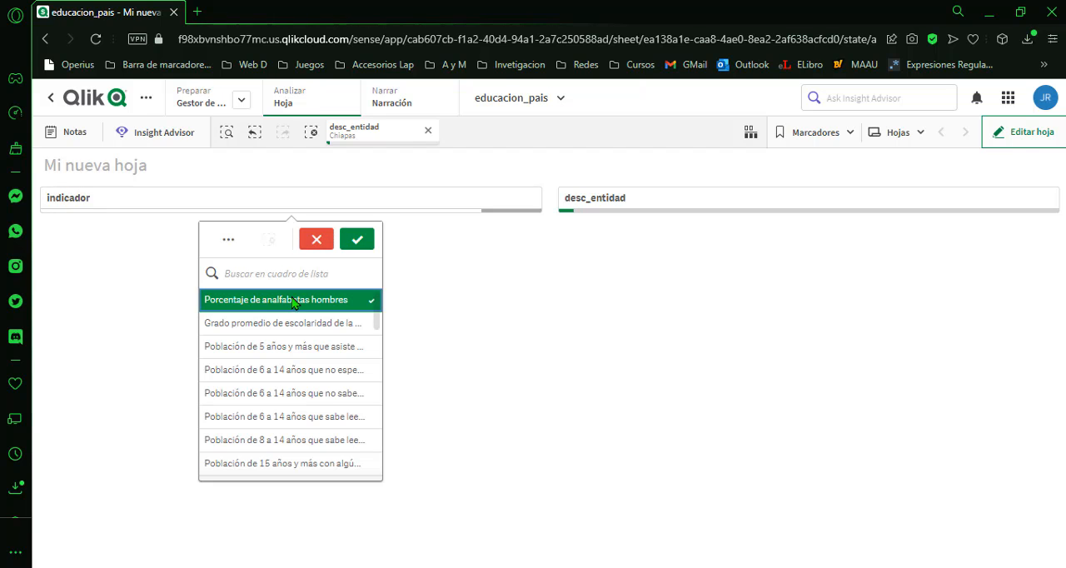
Try selecting Baja California Sur, Baja California and Ciudad de México instead of Chiapas in the desc_entidad filter, then discard the selection.
left_click(609, 209)
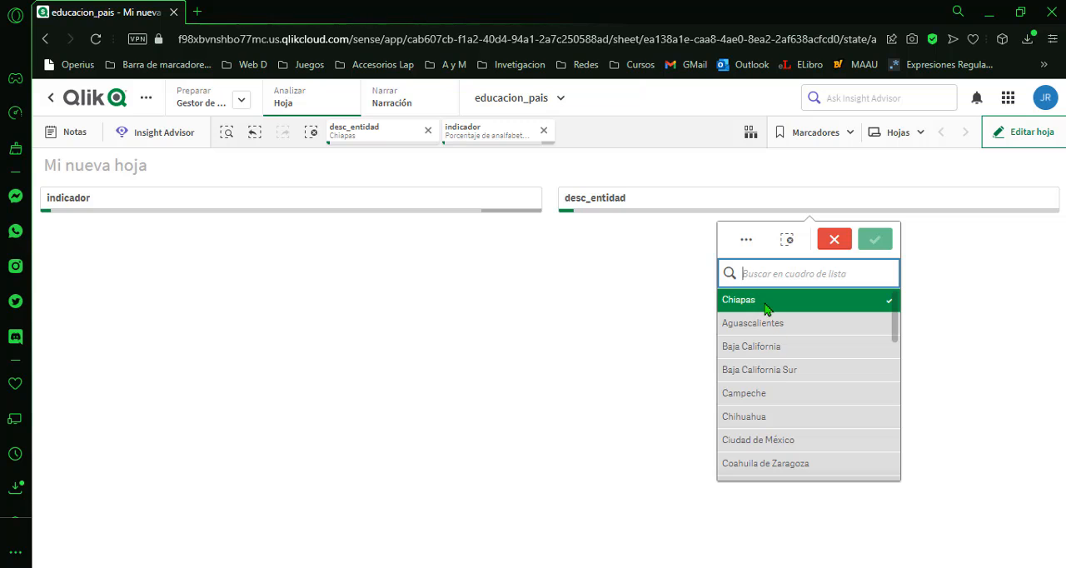
left_click(764, 308)
left_click(777, 371)
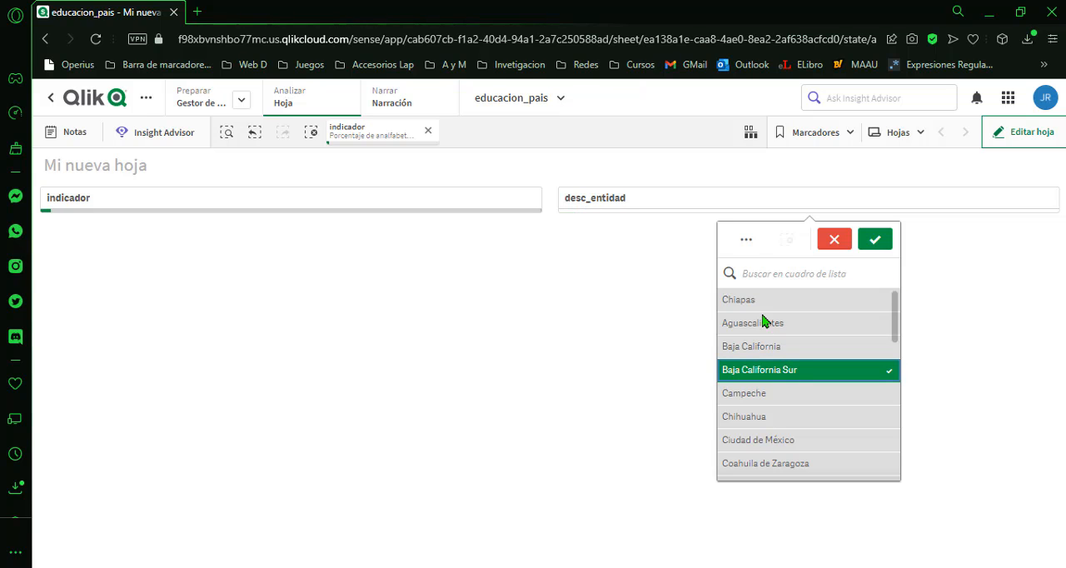
left_click(755, 346)
left_click(774, 439)
left_click(777, 372)
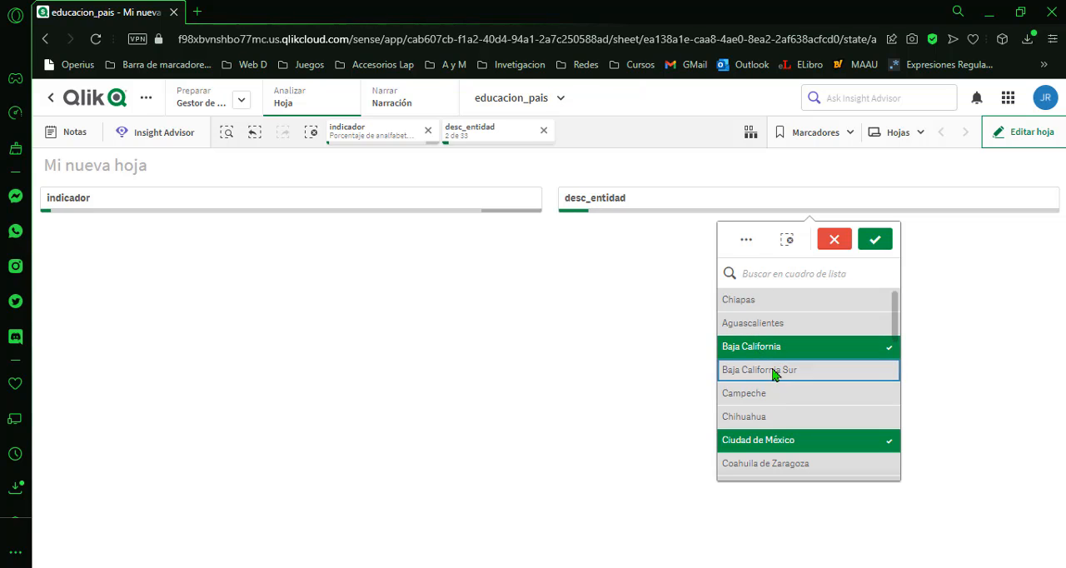
left_click(795, 442)
left_click(833, 239)
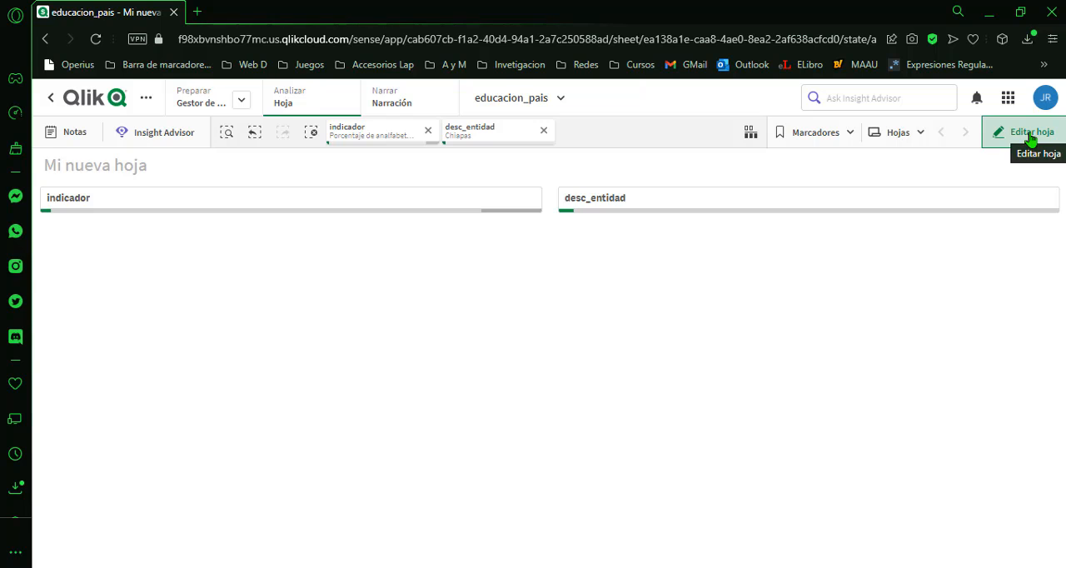
Resume editing the sheet and look through the available chart types.
left_click(1017, 136)
left_click(1018, 137)
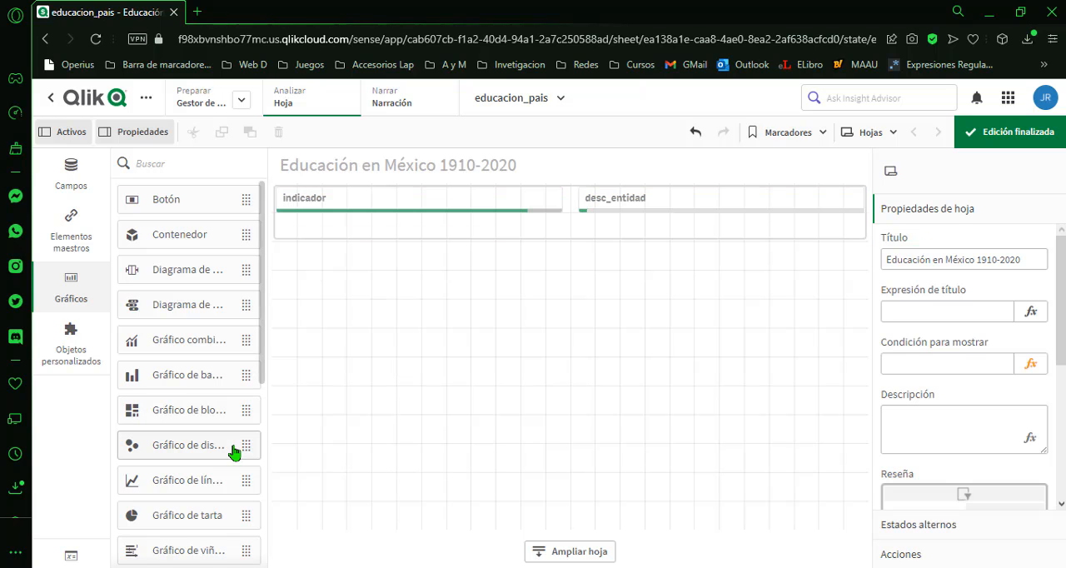
scroll(231, 455, "down", 3)
scroll(231, 455, "down", 2)
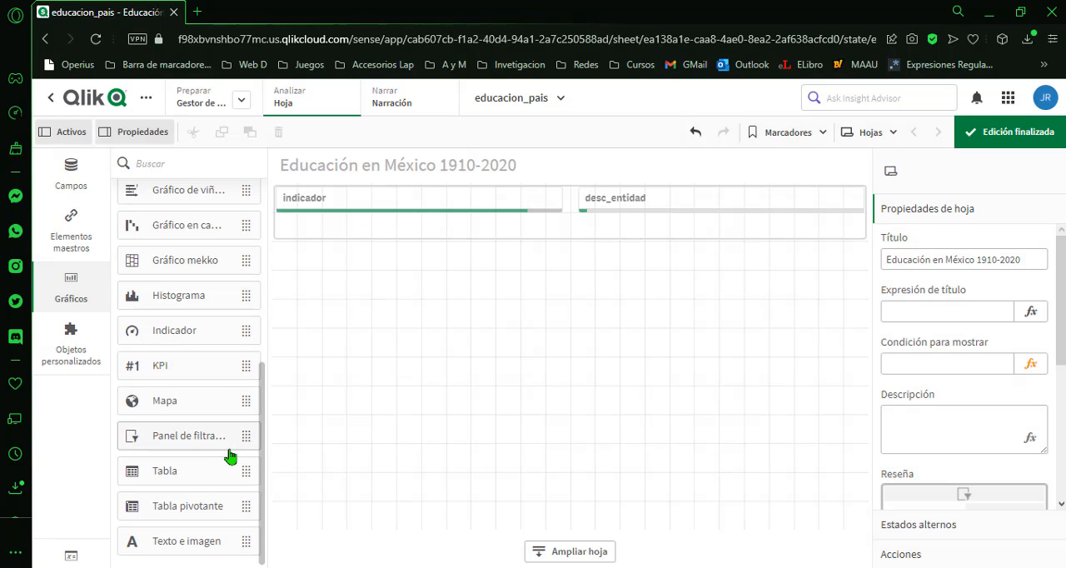
scroll(191, 471, "up", 5)
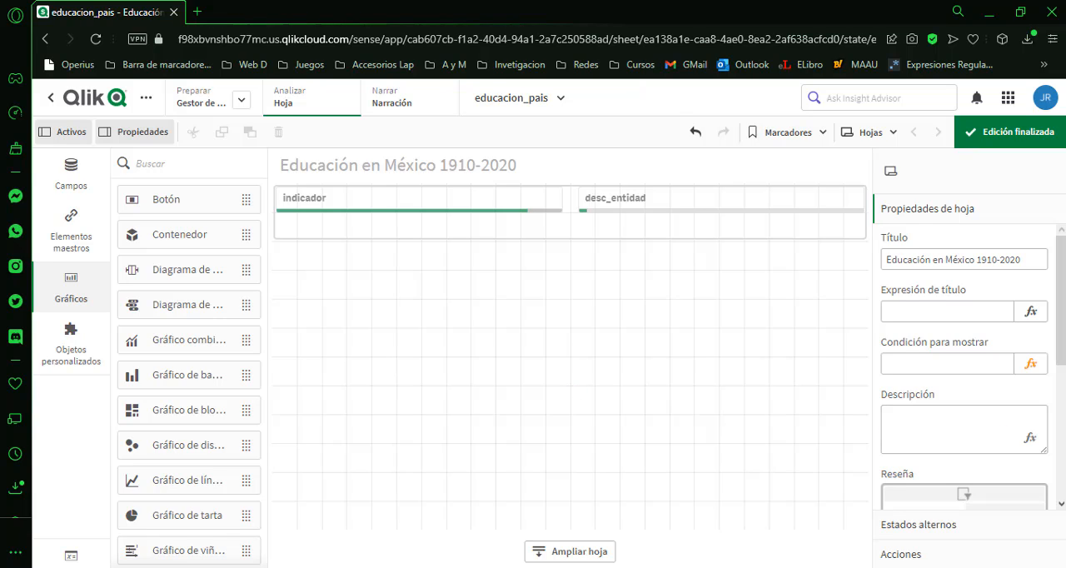
Select the table below the filter pane and examine its configured columns.
left_click(556, 215)
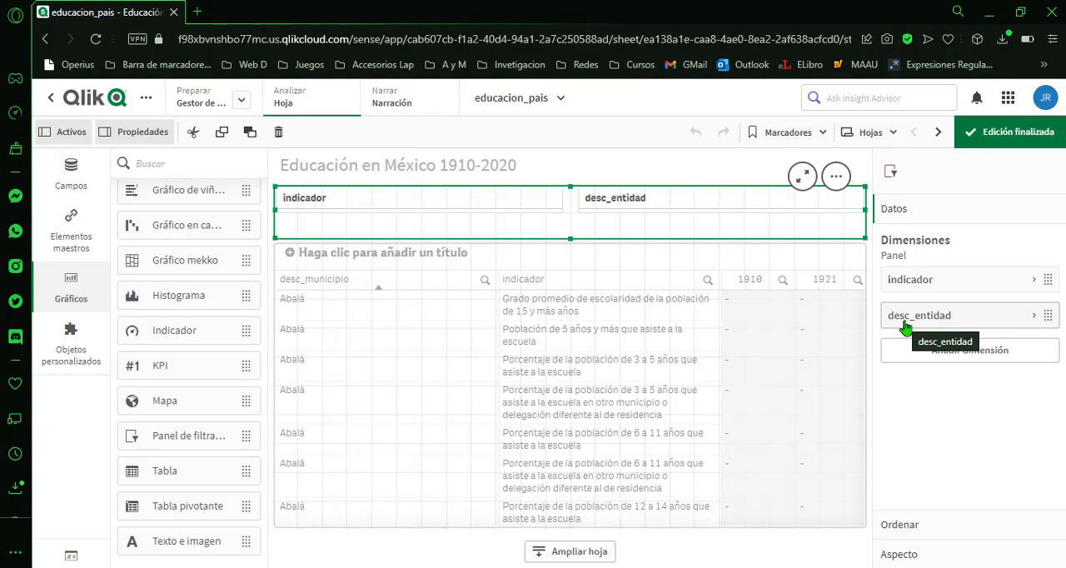
left_click(695, 330)
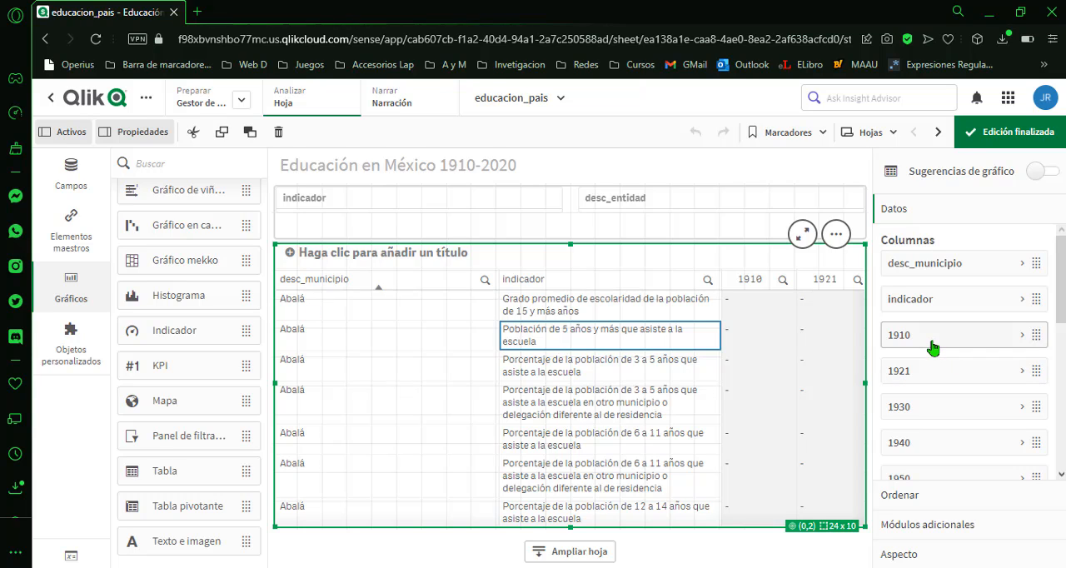
scroll(927, 345, "down", 5)
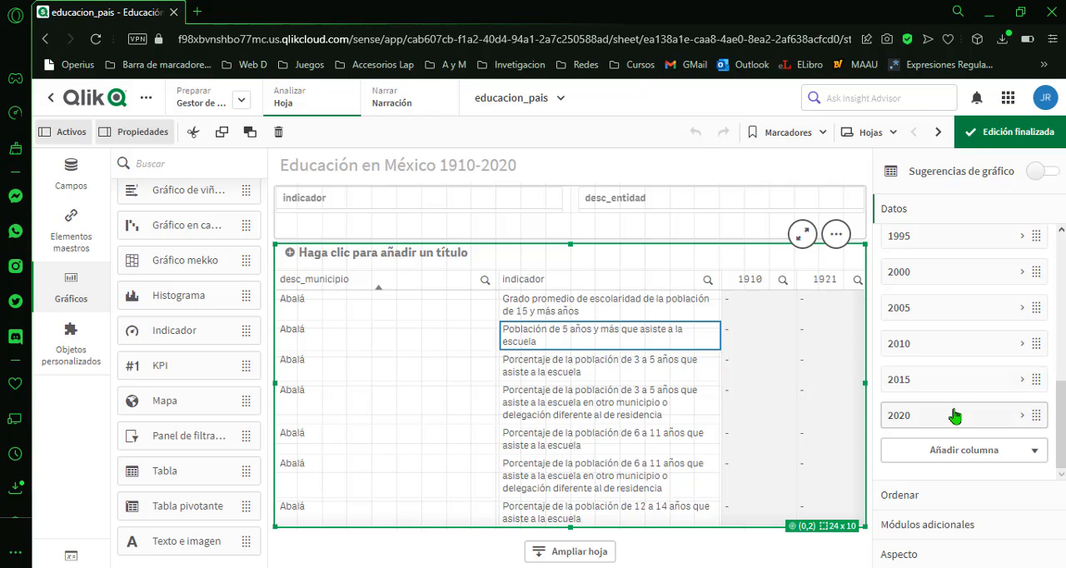
scroll(952, 405, "up", 5)
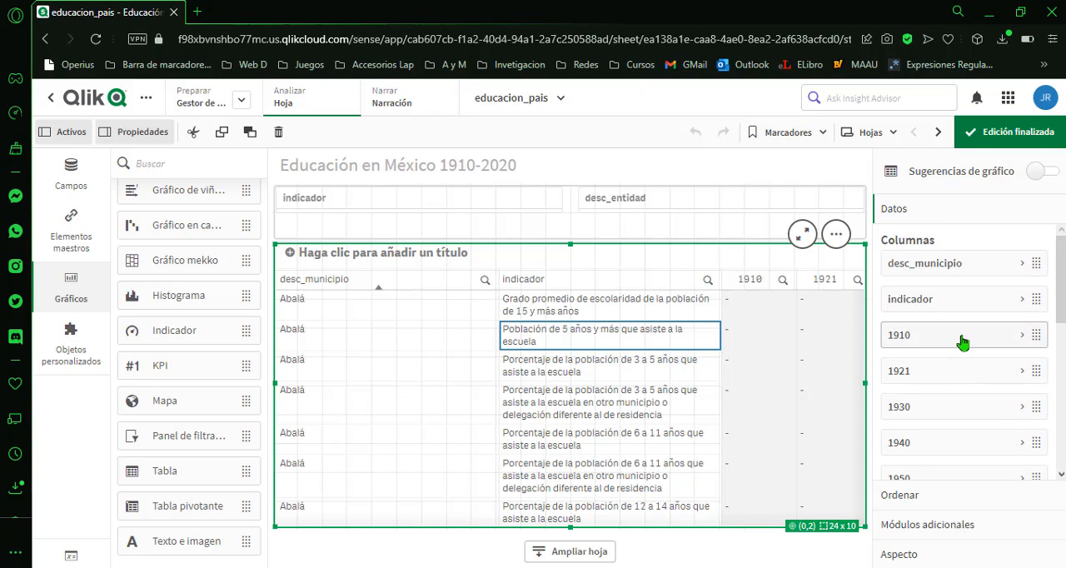
scroll(957, 375, "down", 1)
scroll(957, 375, "down", 2)
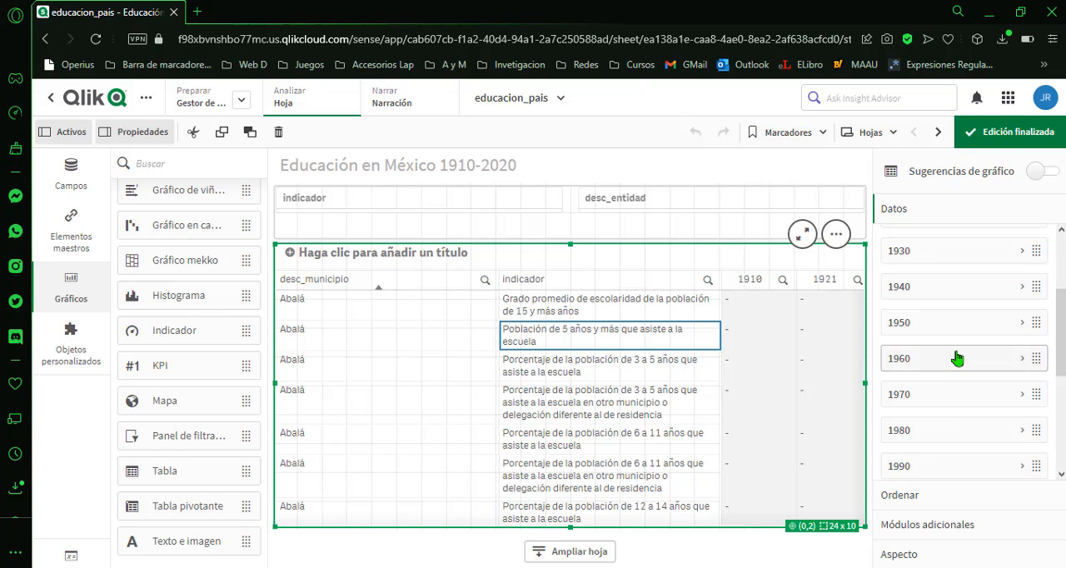
scroll(956, 367, "down", 4)
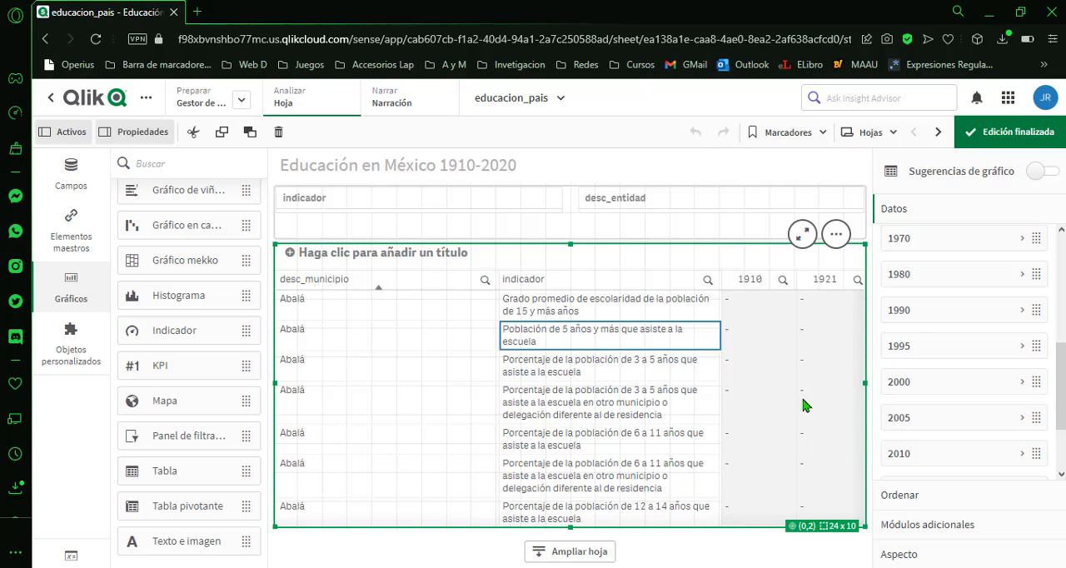
scroll(937, 400, "up", 6)
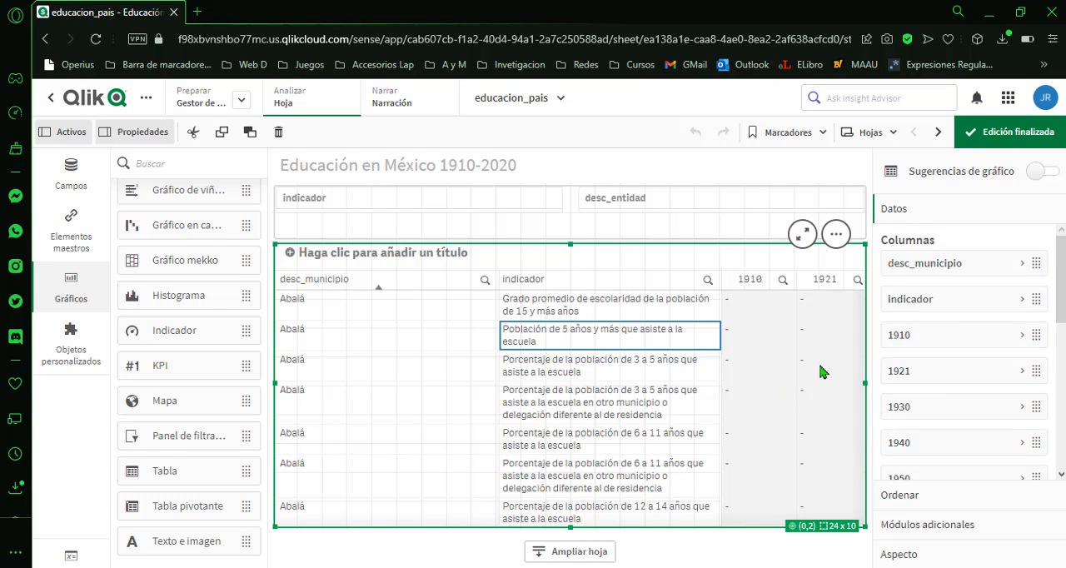
Finish editing the sheet and view the table's year columns through 2020.
left_click(1003, 141)
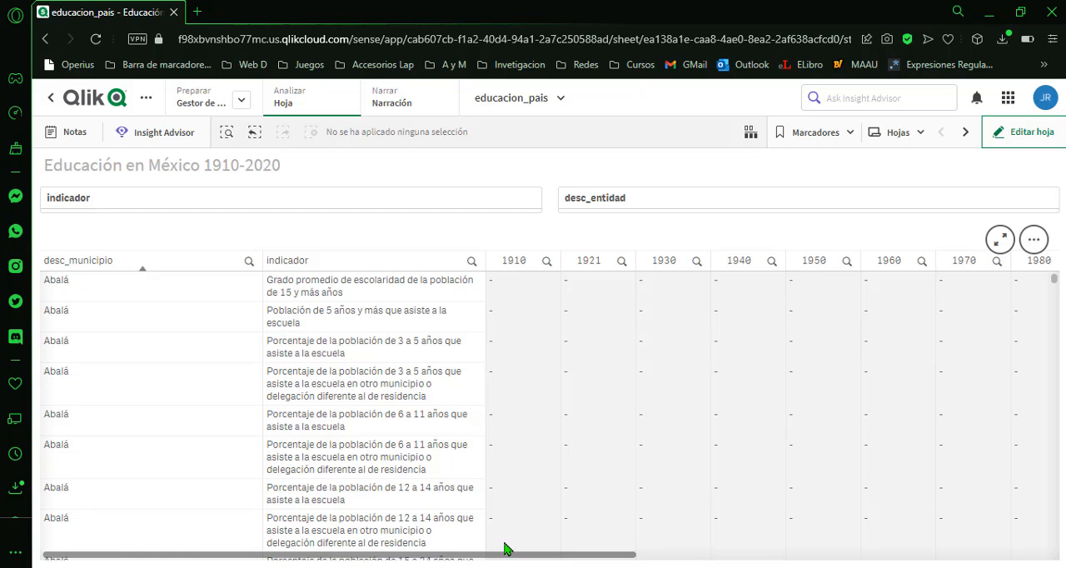
left_click_drag(504, 550, 1014, 510)
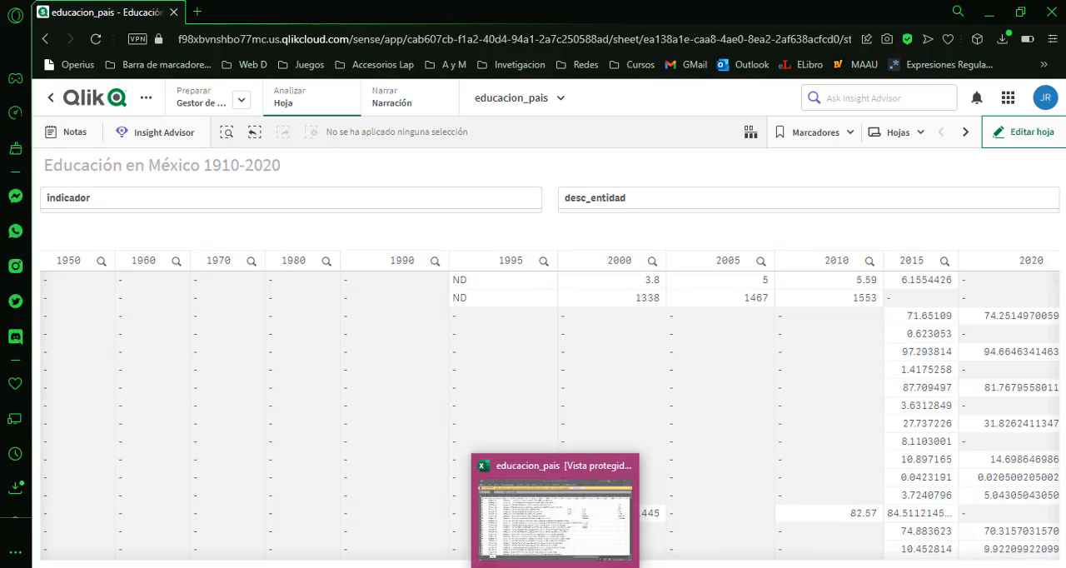
Check the year columns in the educacion_pais workbook in Excel, and compare them with the table's columns back in Qlik Cloud.
left_click(556, 567)
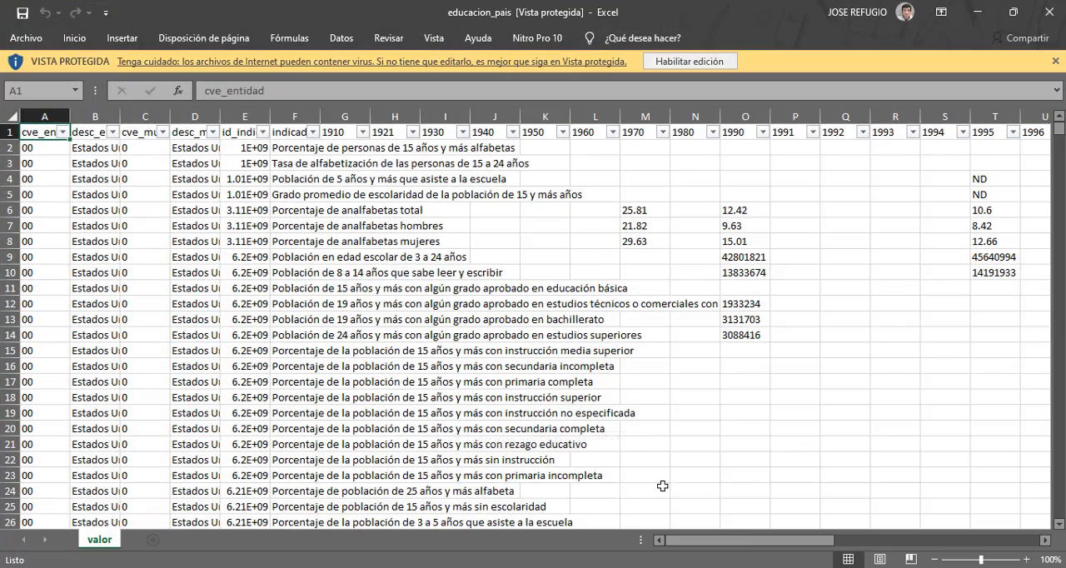
left_click_drag(745, 547, 949, 541)
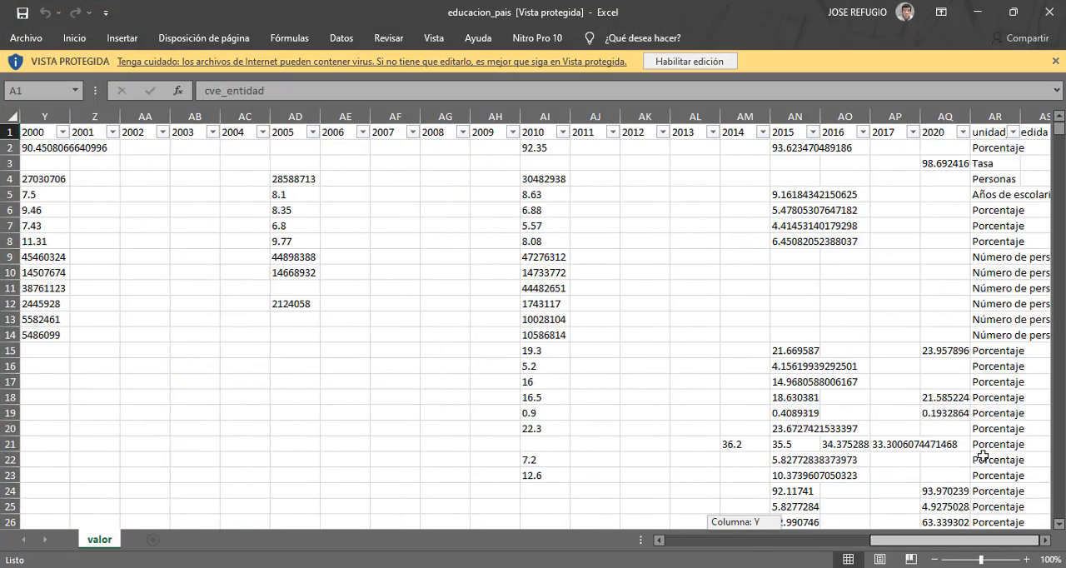
left_click(973, 12)
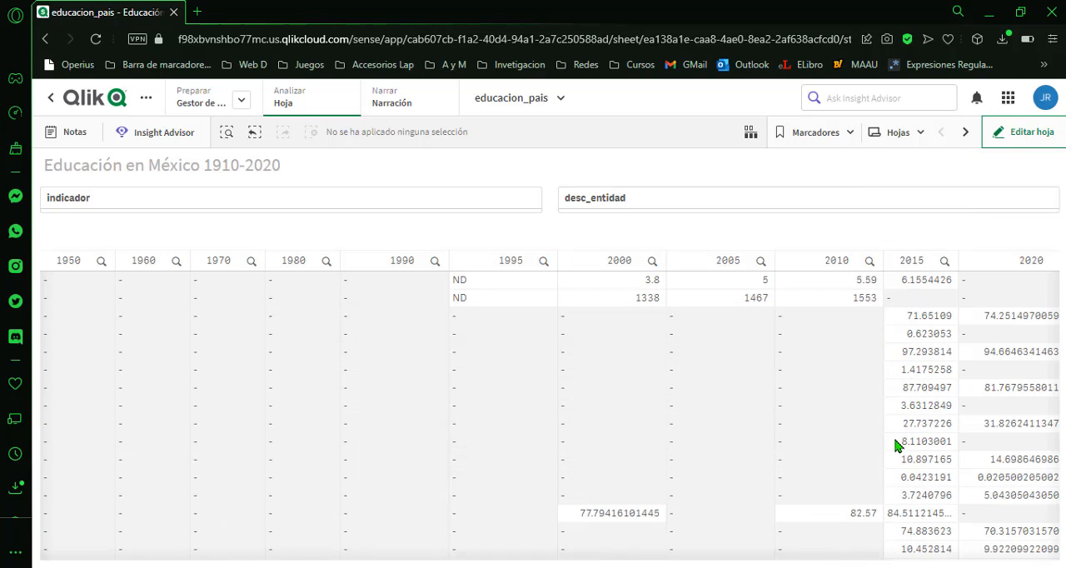
left_click_drag(819, 559, 878, 556)
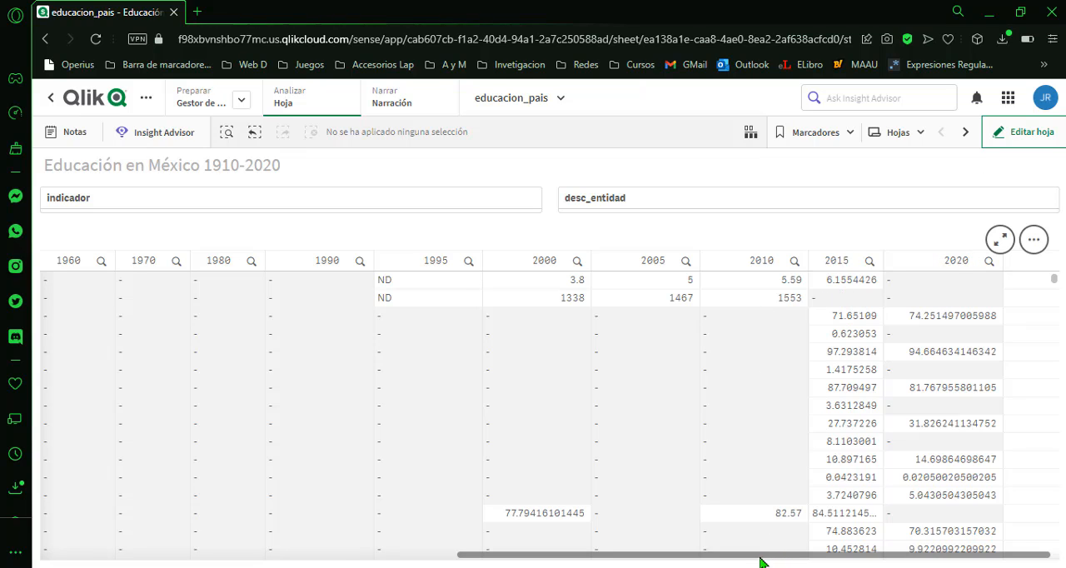
left_click_drag(760, 561, 323, 523)
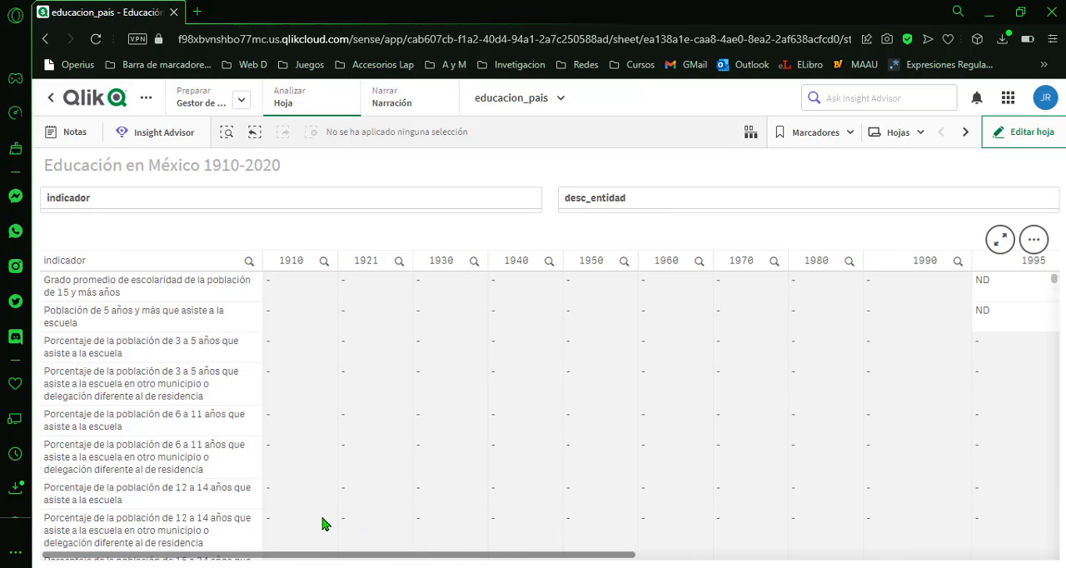
Filter desc_entidad to San Luis Potosí and indicador to Porcentaje de analfabetas hombres, mujeres and total.
left_click(616, 208)
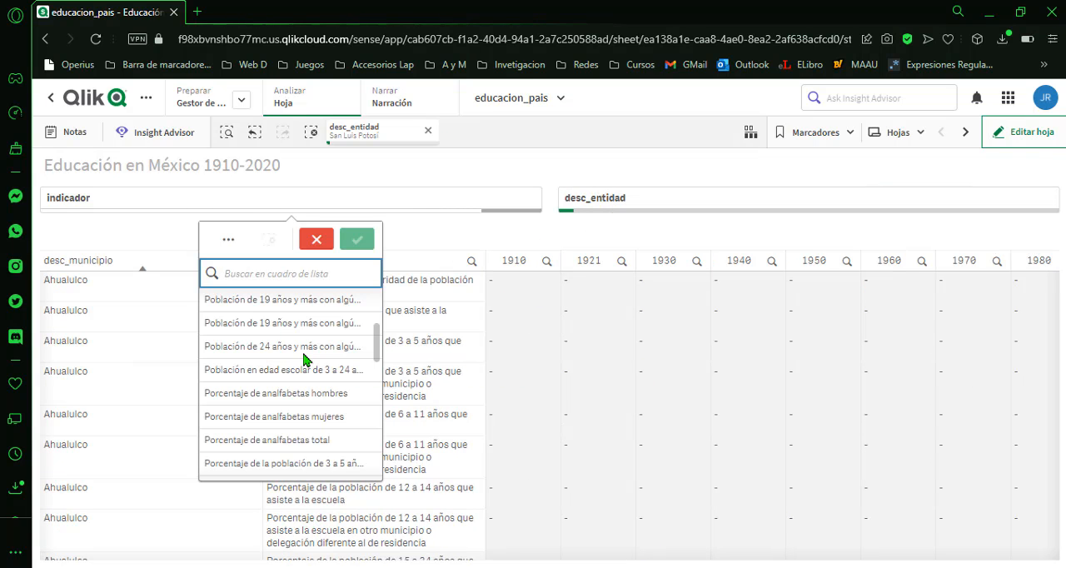
left_click(309, 393)
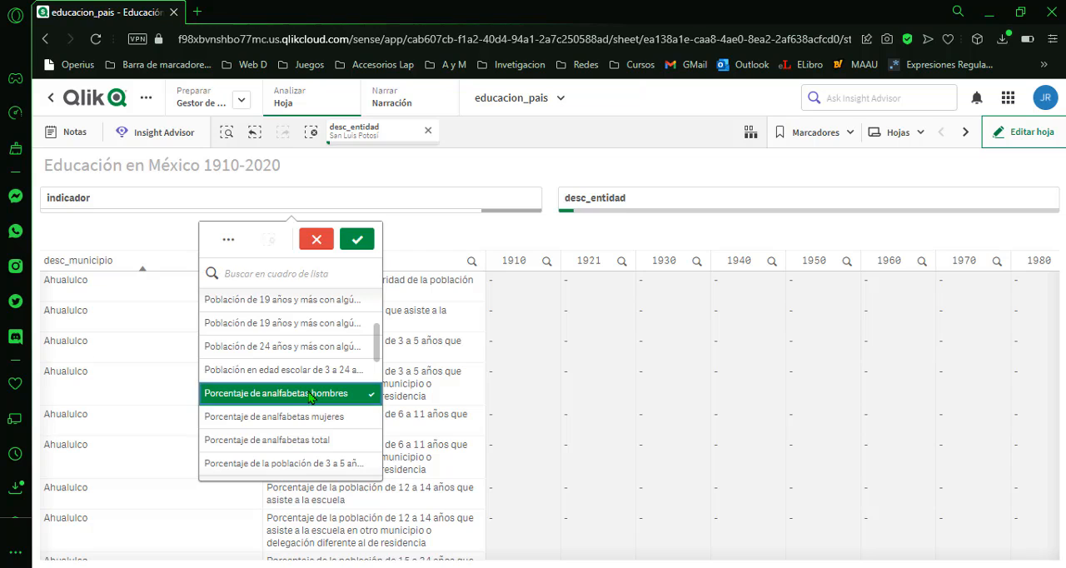
left_click(326, 416)
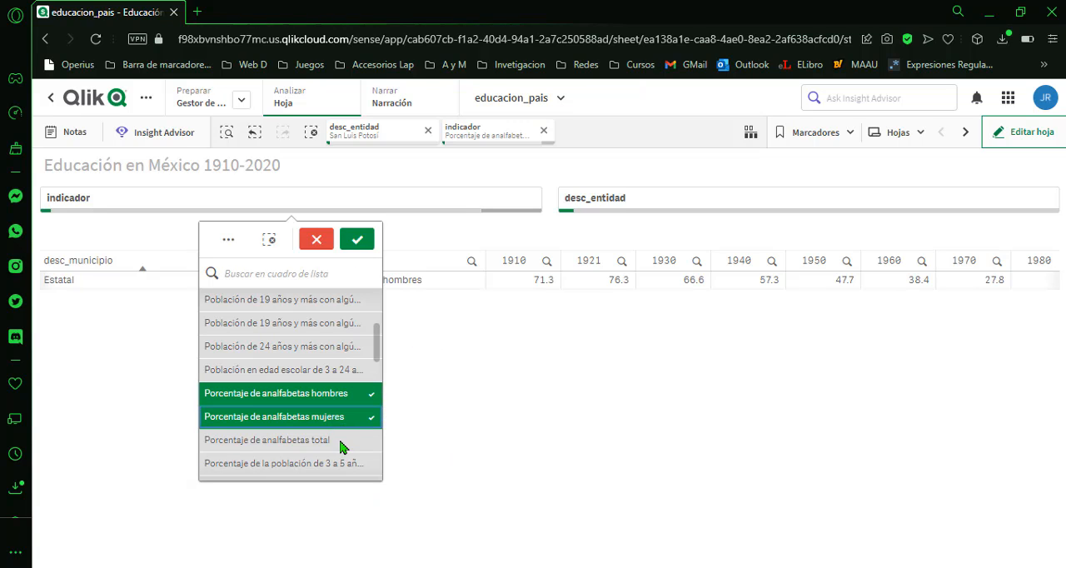
left_click(343, 442)
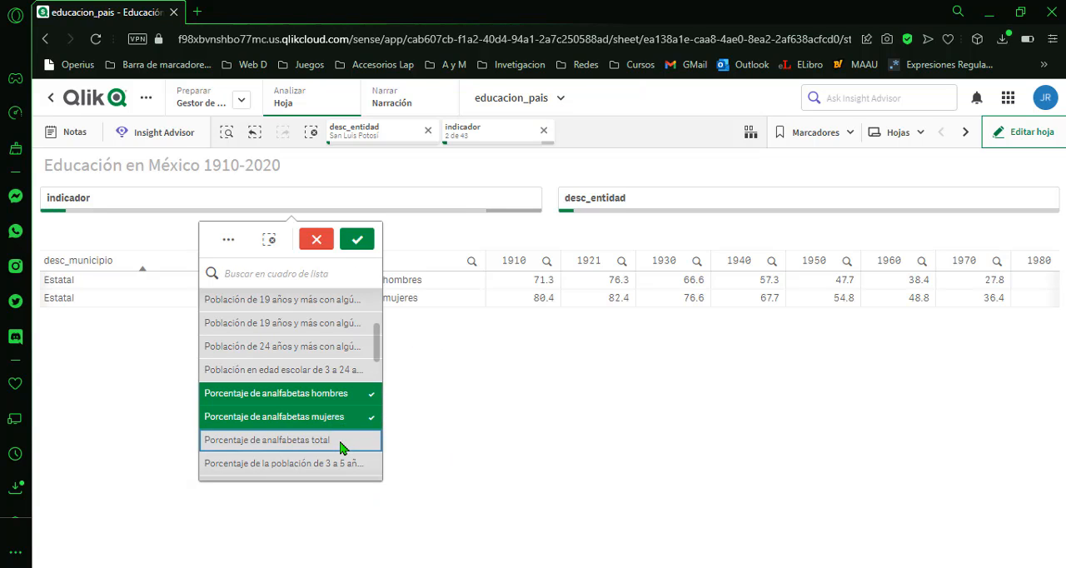
left_click(357, 241)
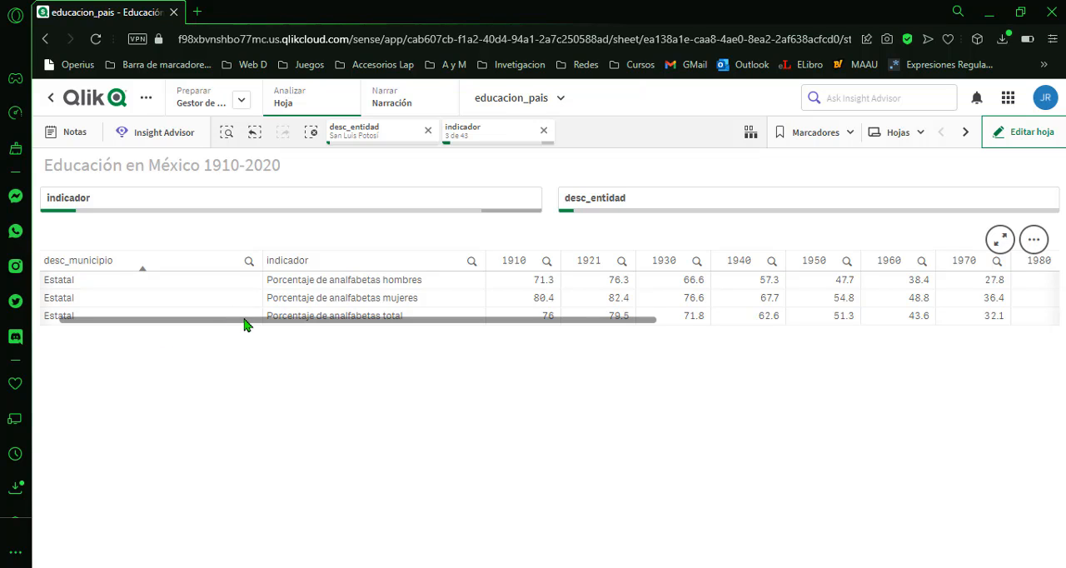
Examine the San Luis Potosí illiteracy percentages across the table's years from 1910 to 2020.
left_click_drag(244, 324, 707, 330)
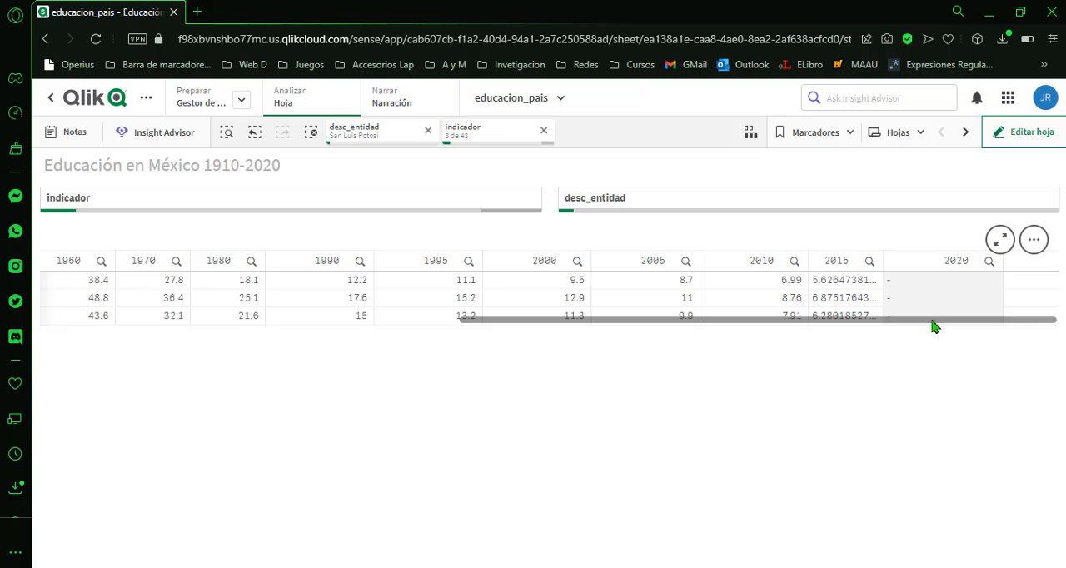
left_click_drag(935, 326, 589, 339)
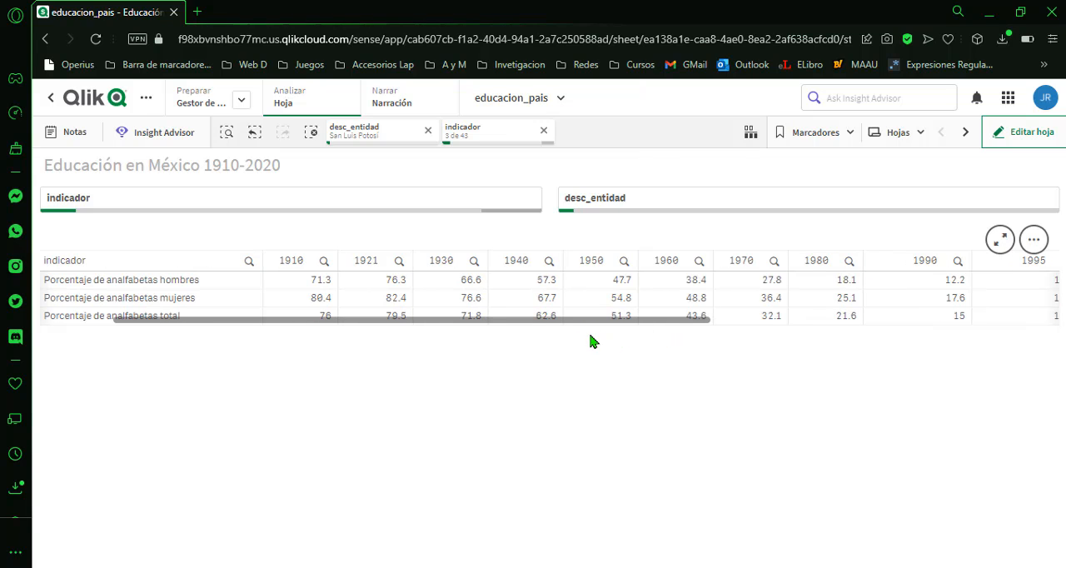
left_click_drag(590, 334, 949, 364)
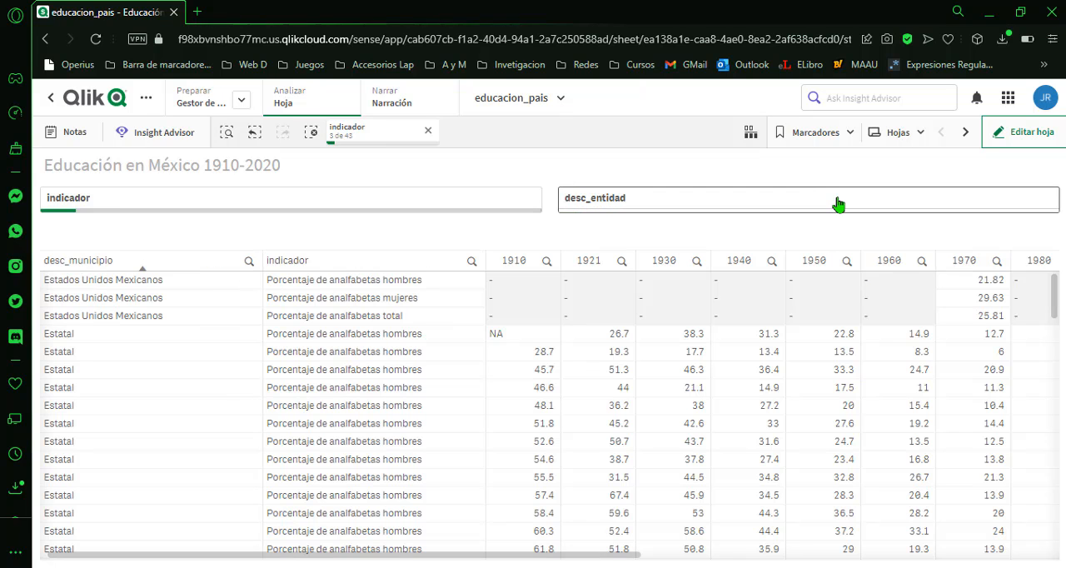
Replace the desc_entidad selection with Estados Unidos Mexicanos, searching for "esta", and review its values across the table's years.
left_click(835, 198)
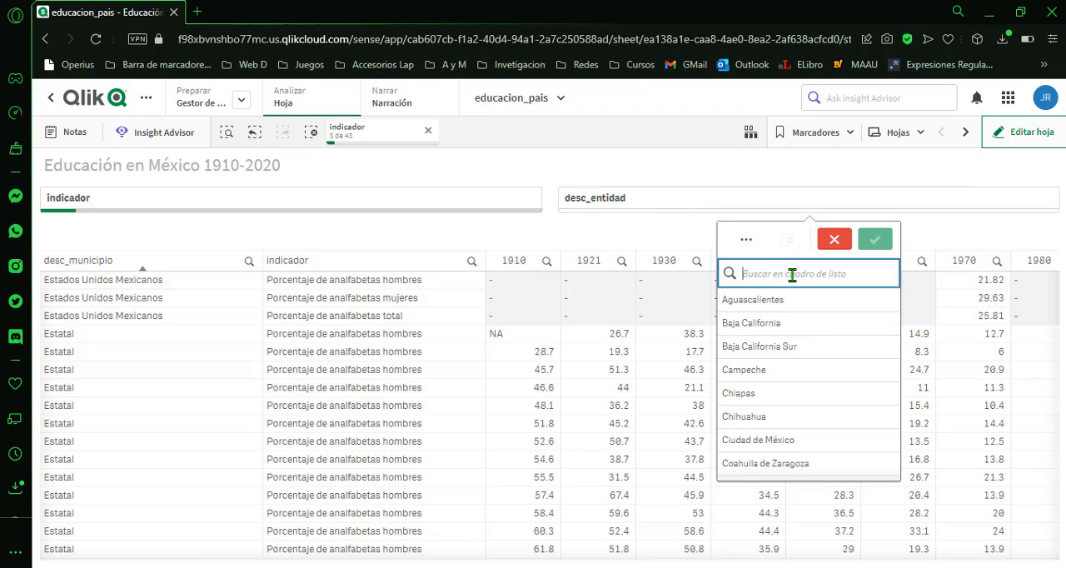
type("e")
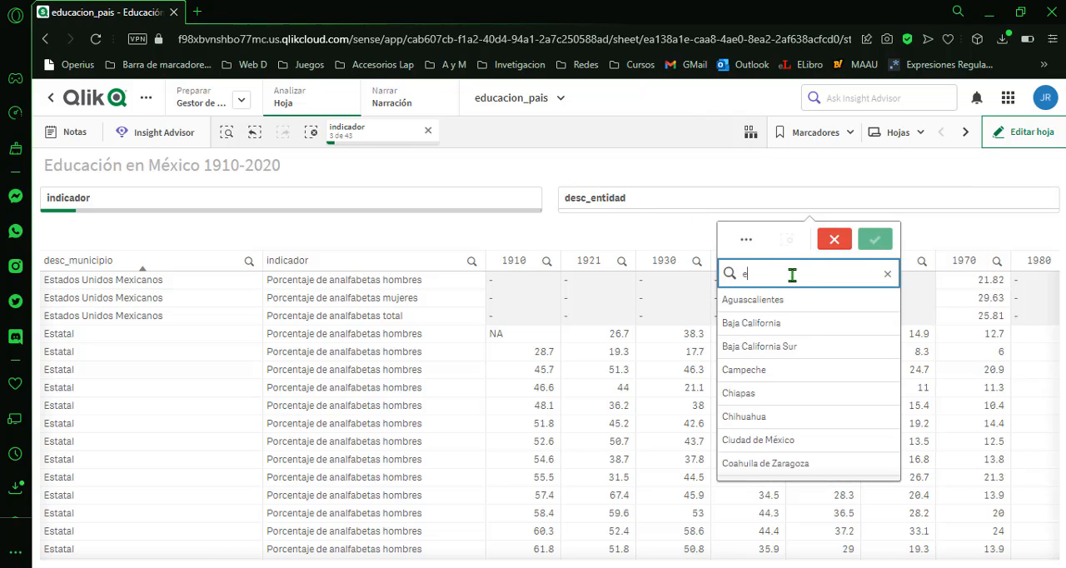
type("sta")
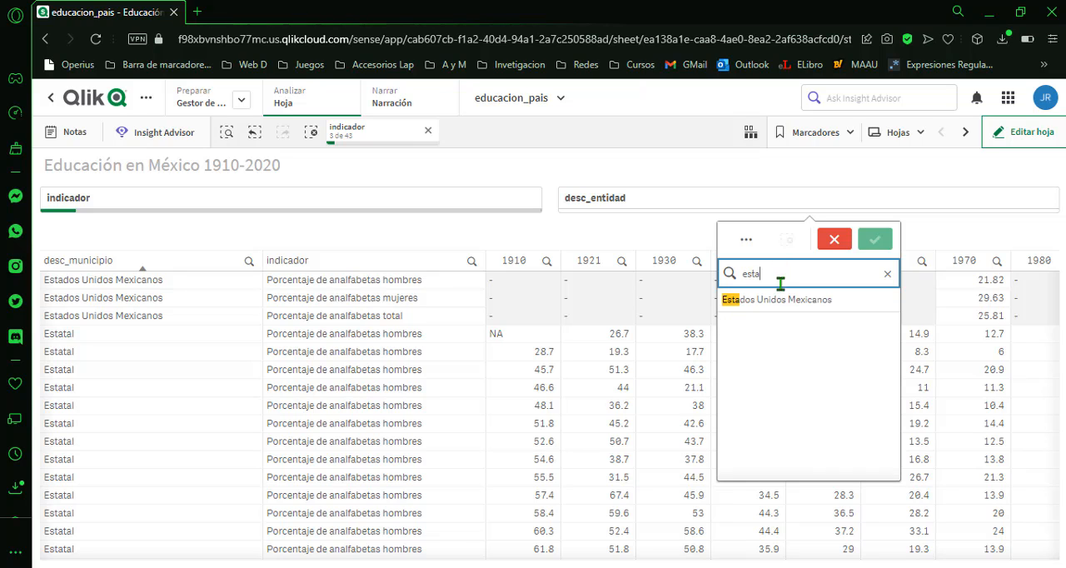
left_click(785, 300)
left_click(875, 241)
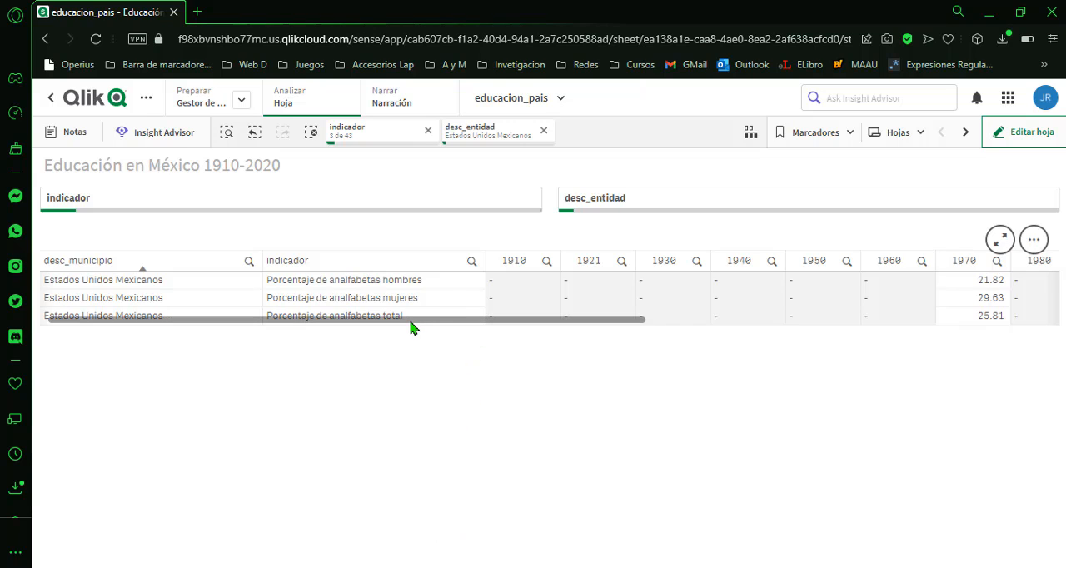
left_click_drag(410, 327, 844, 357)
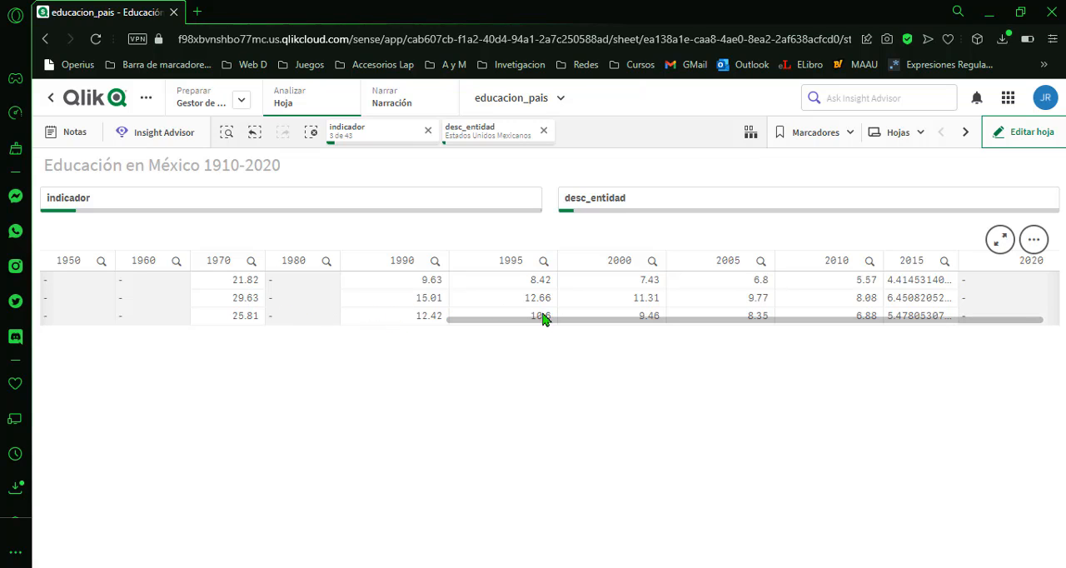
left_click_drag(542, 319, 618, 333)
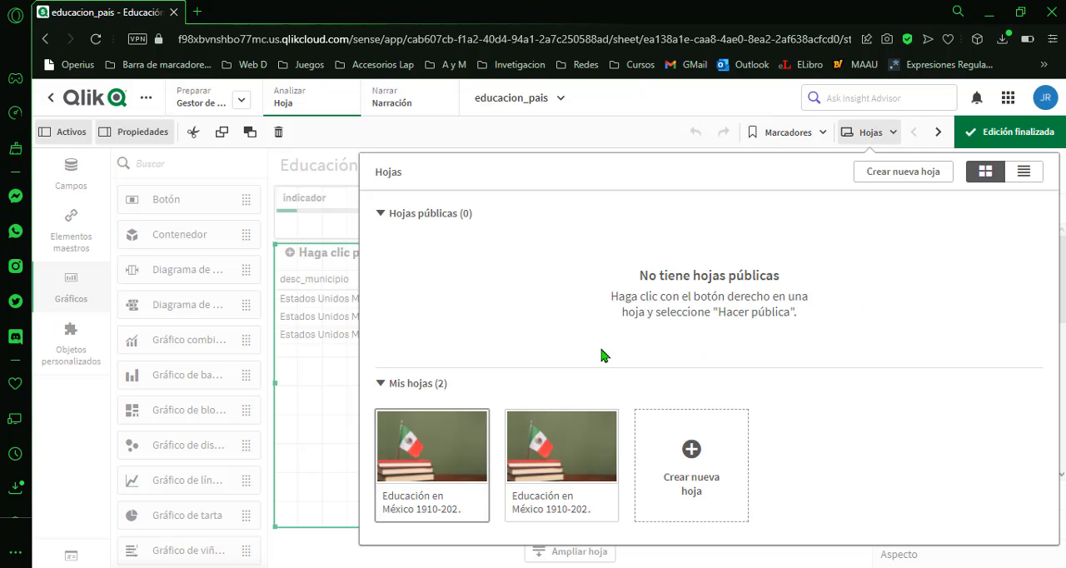
Open the second Educación en México sheet for editing and examine the dimensions of its filter pane and 1910 bar chart.
left_click(539, 461)
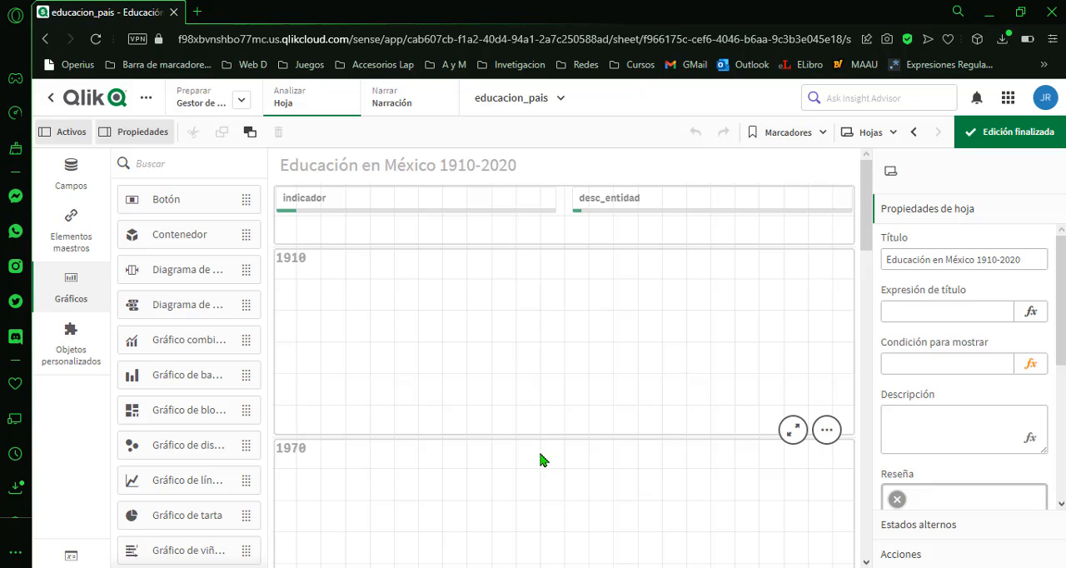
left_click(491, 235)
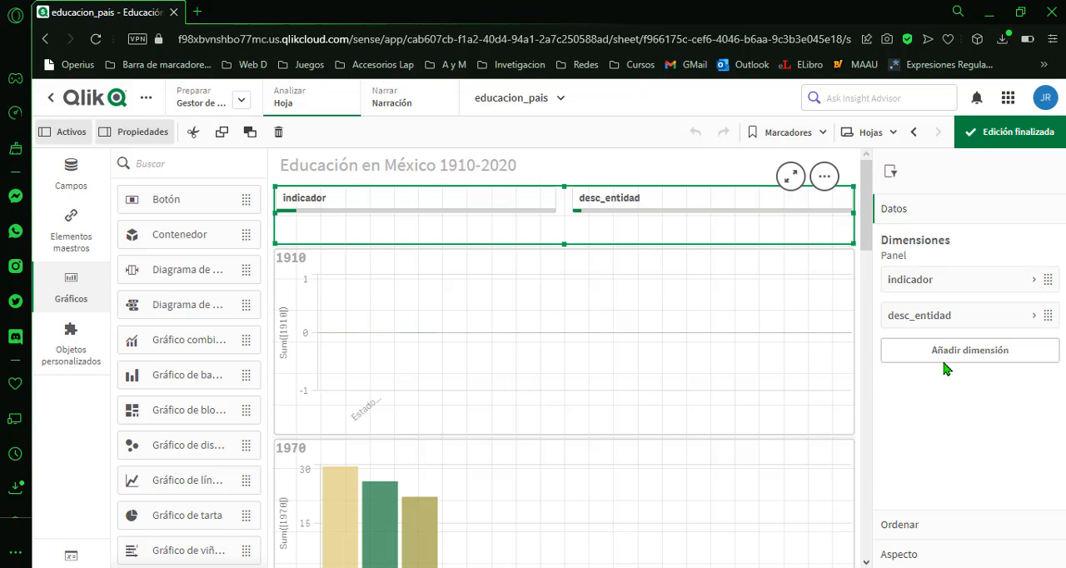
left_click(565, 311)
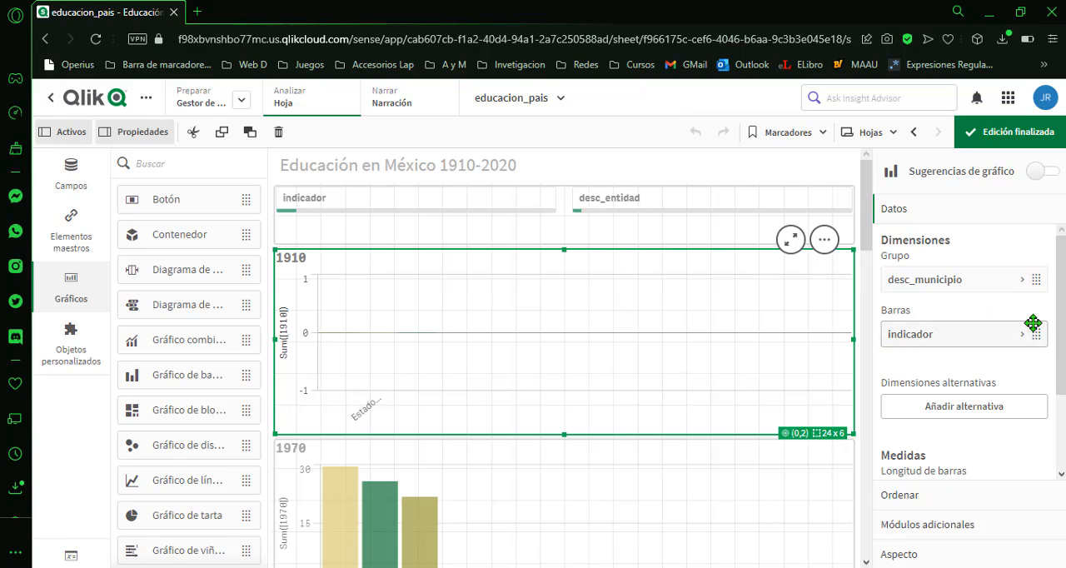
Look through the sheet's bar charts for each year, from 1910 down to 2020.
scroll(618, 372, "down", 2)
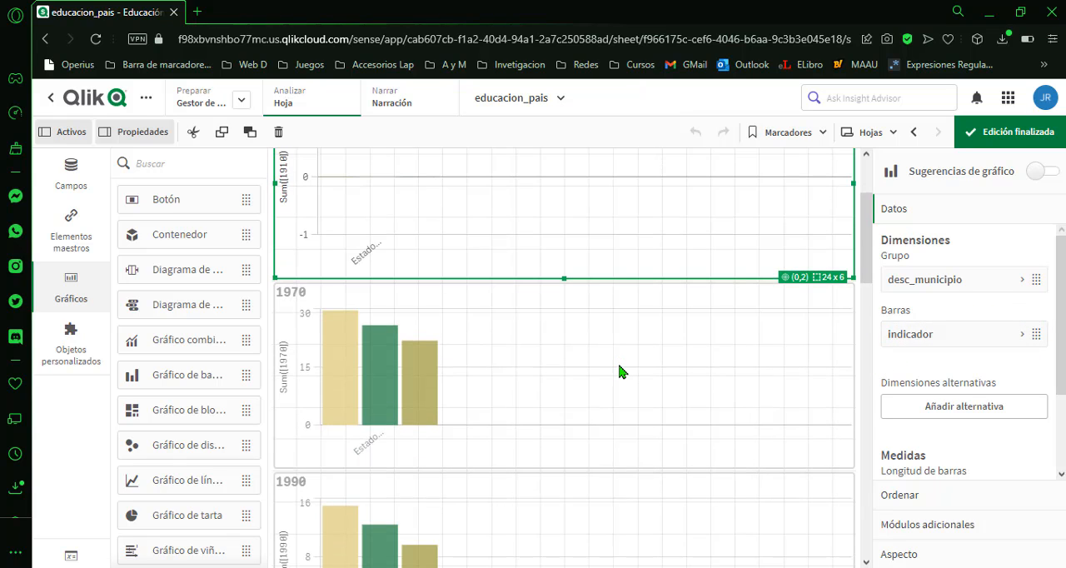
scroll(618, 372, "up", 2)
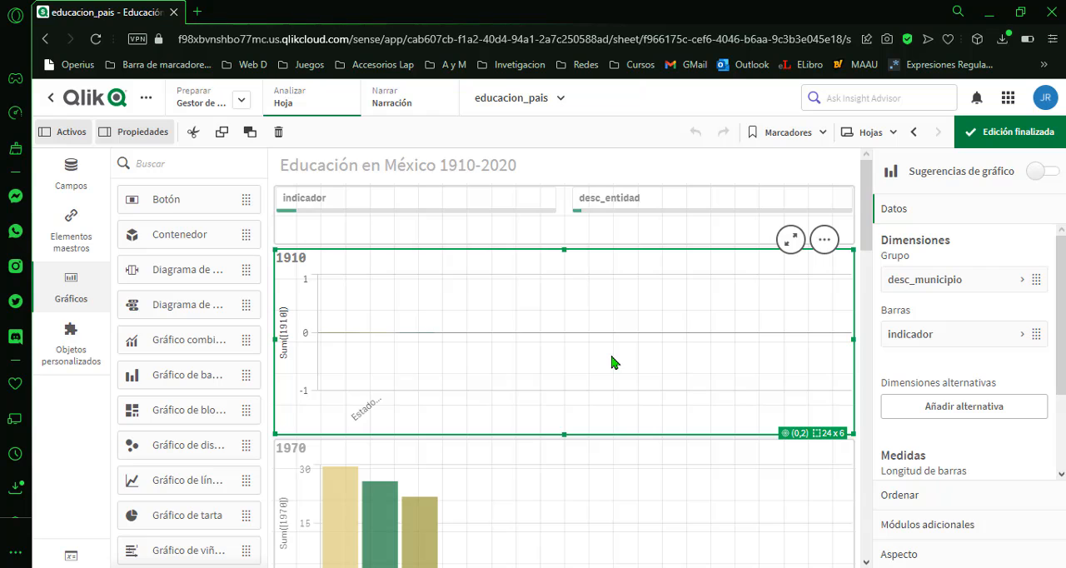
scroll(611, 363, "down", 4)
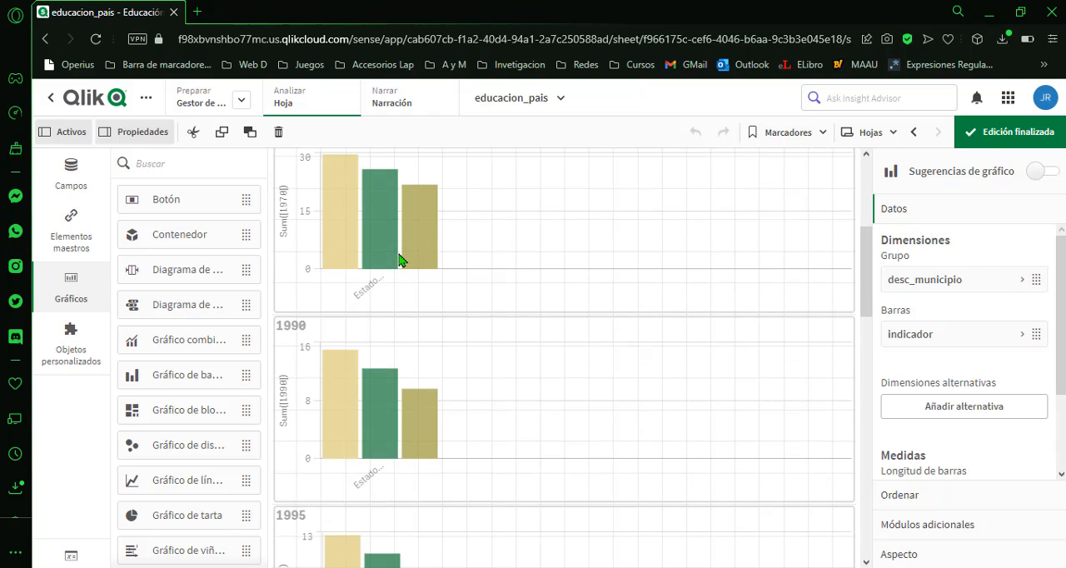
scroll(399, 261, "down", 2)
scroll(368, 238, "down", 2)
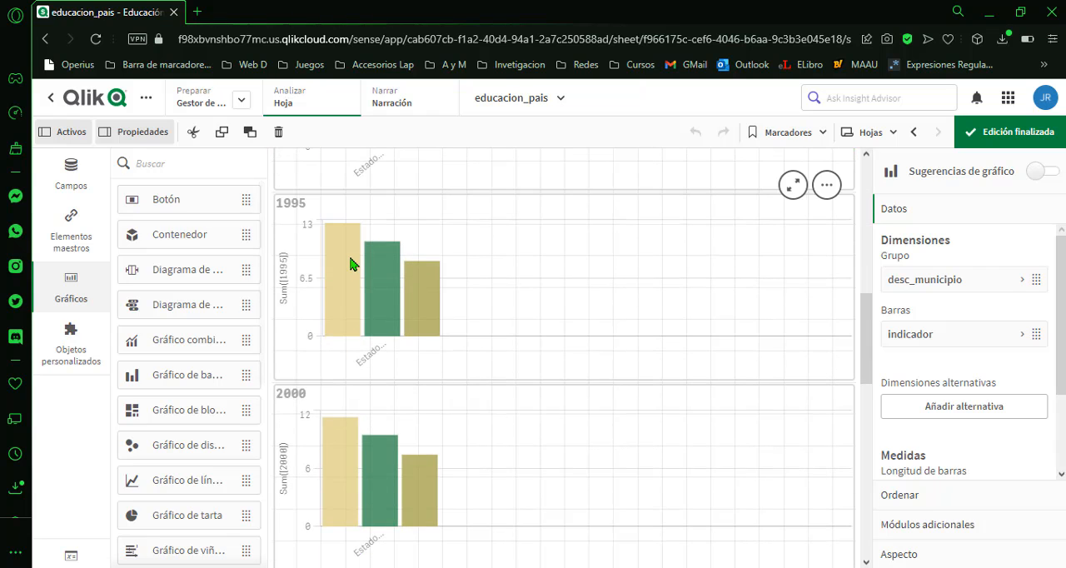
scroll(353, 271, "down", 2)
scroll(356, 278, "down", 2)
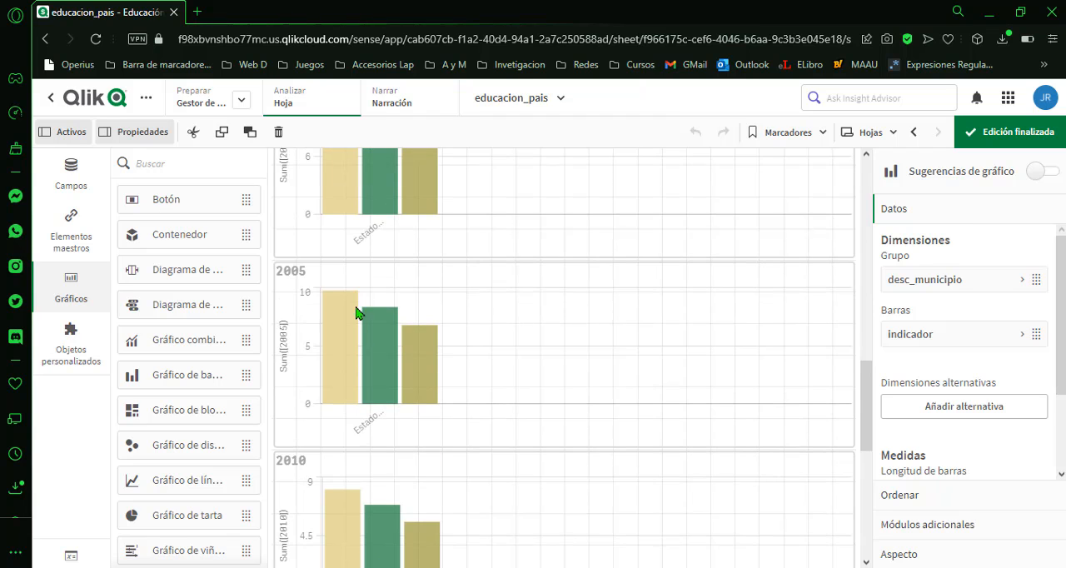
scroll(366, 327, "down", 2)
scroll(380, 357, "down", 4)
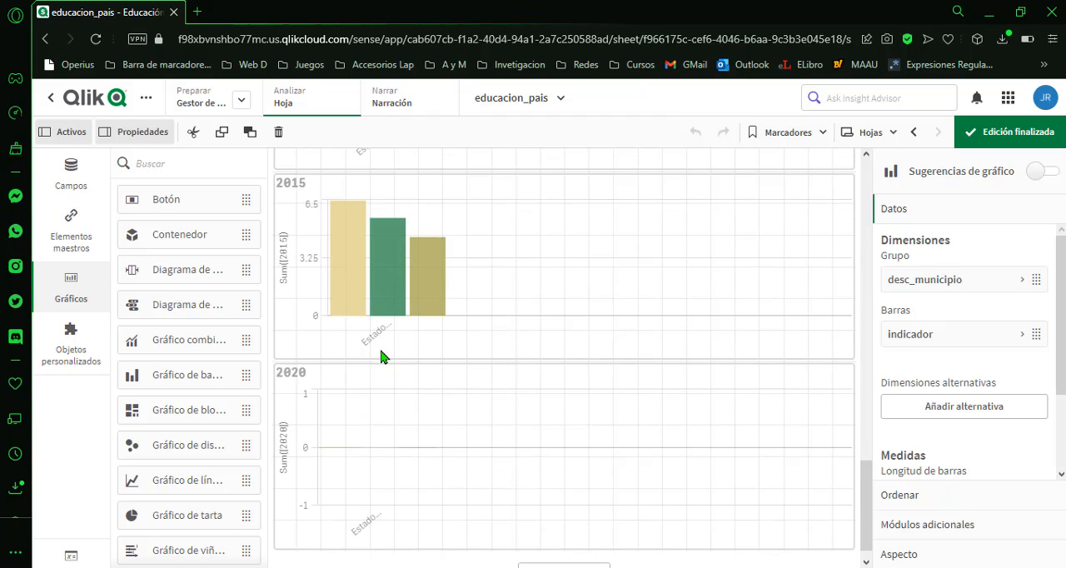
scroll(408, 299, "down", 1)
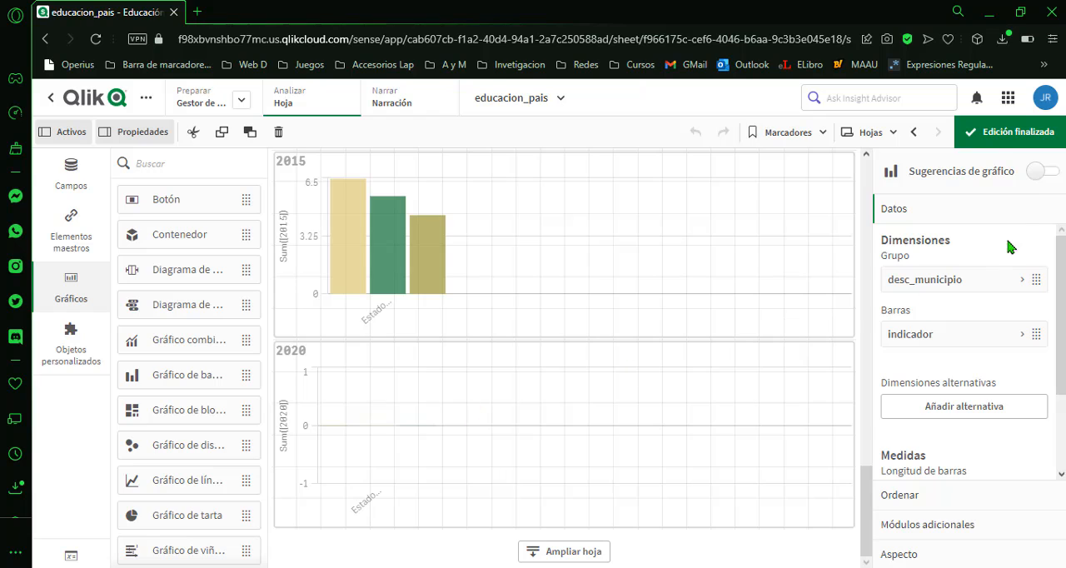
Finish editing the chart sheet and check the values selected in the indicador and desc_entidad filters.
left_click(991, 135)
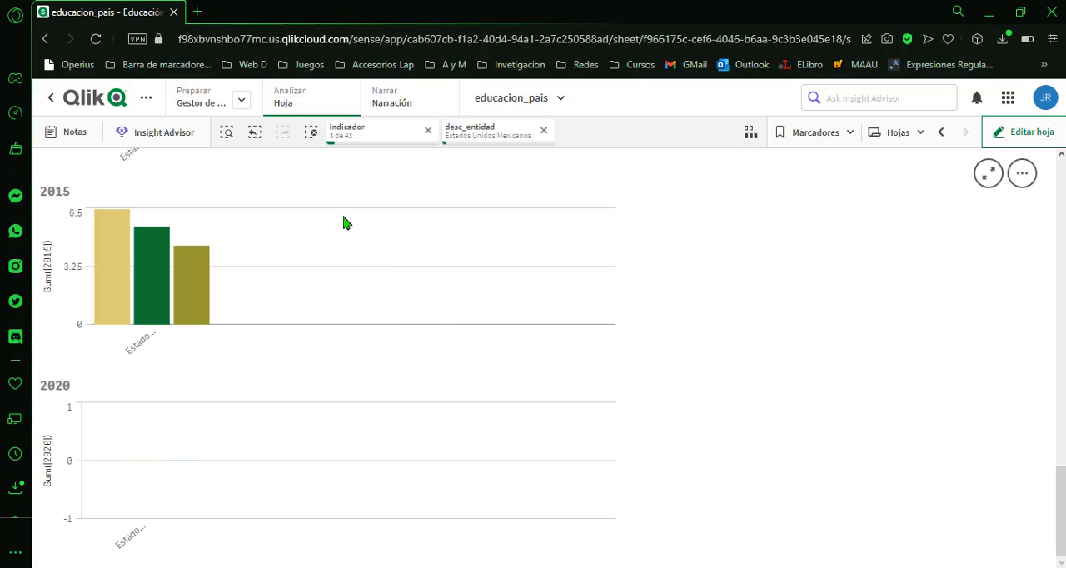
scroll(360, 284, "up", 15)
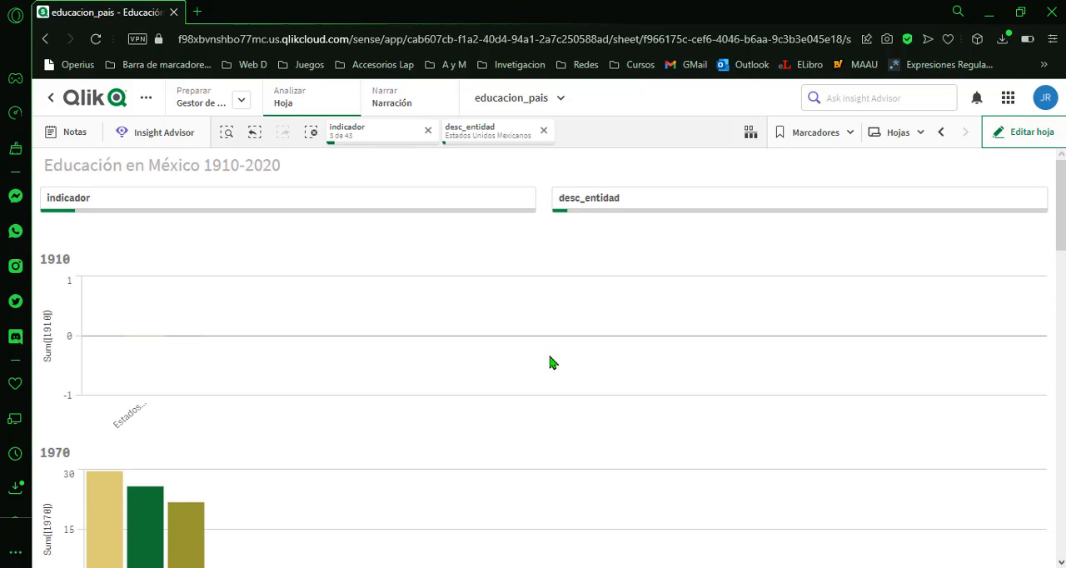
left_click(265, 197)
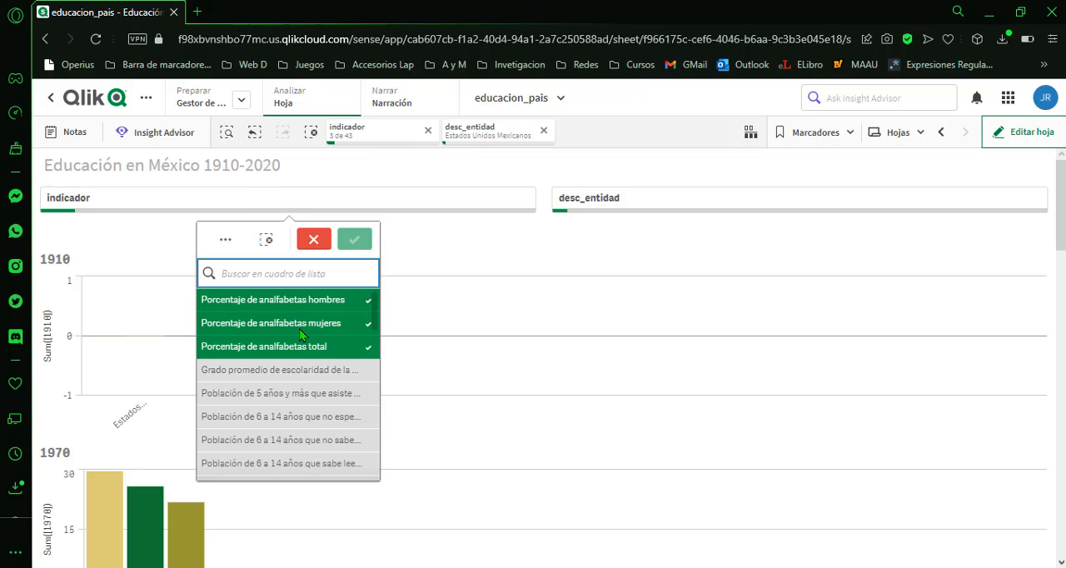
left_click(600, 209)
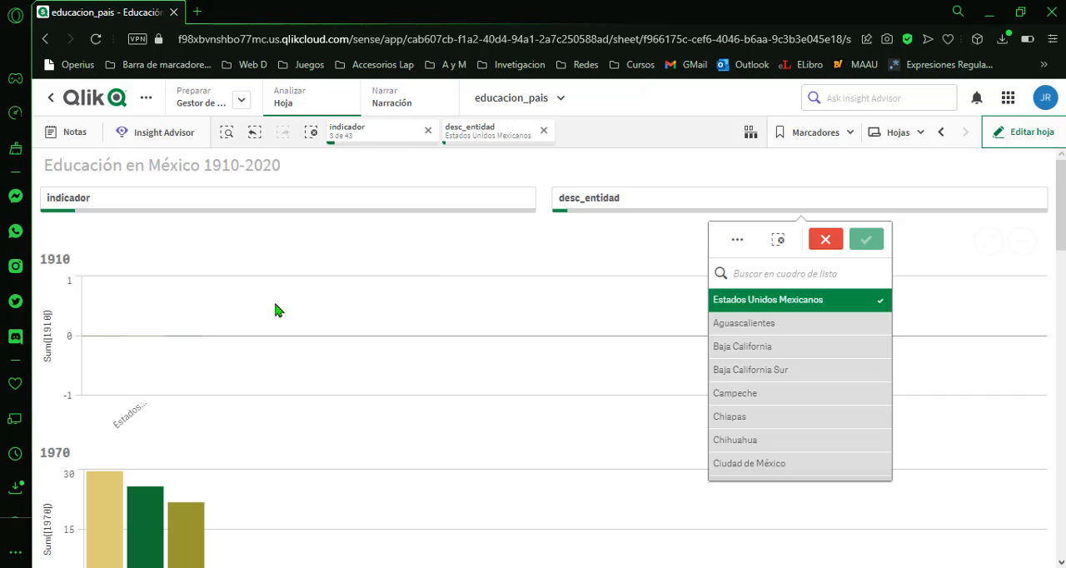
left_click(458, 238)
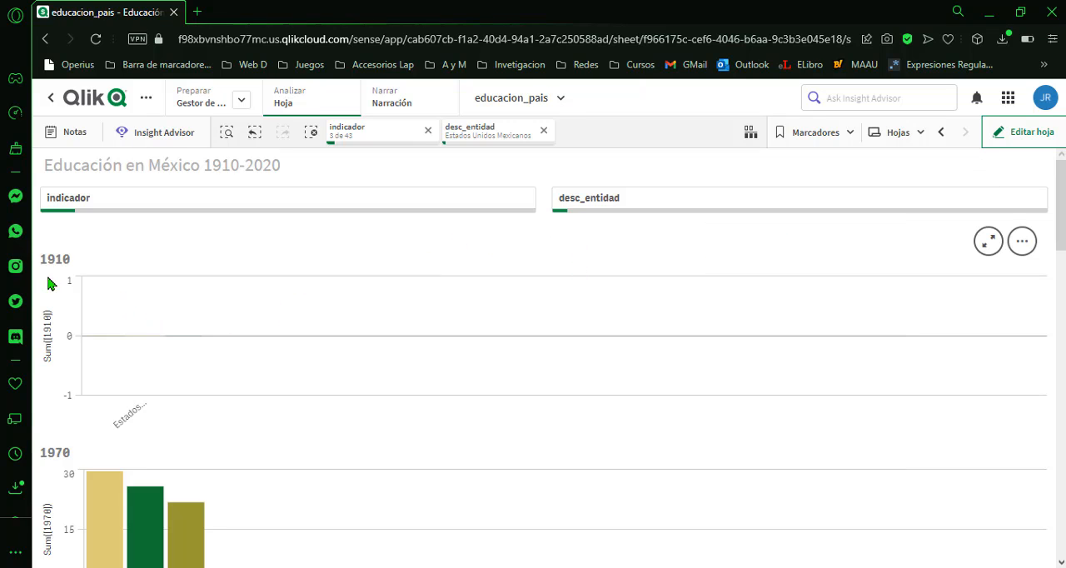
Look through the yearly bar charts down to 2020, reading the illiteracy percentages of the individual bars in the 1970 chart.
scroll(142, 410, "down", 2)
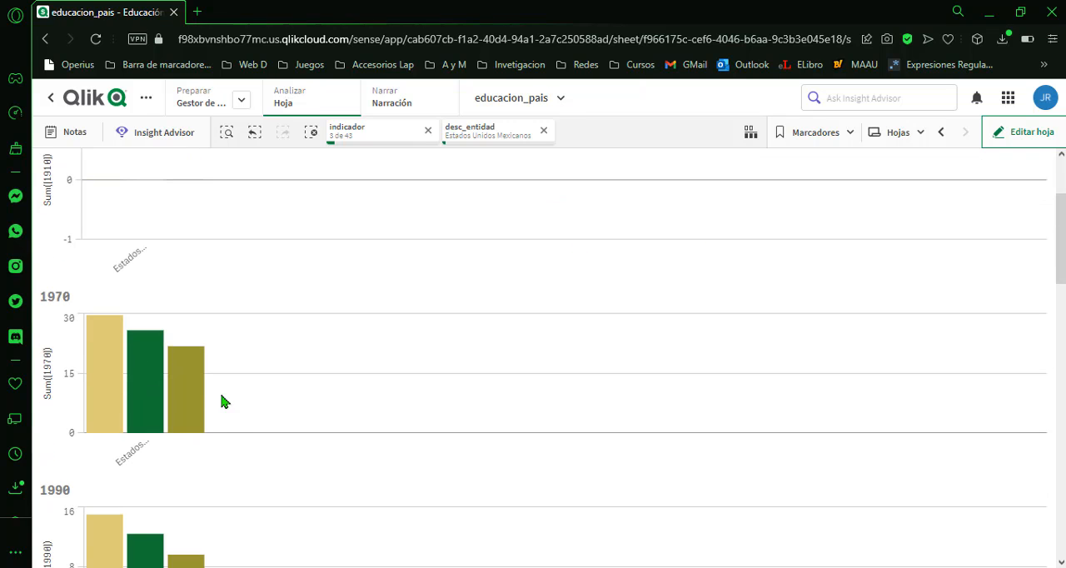
mouse_move(98, 381)
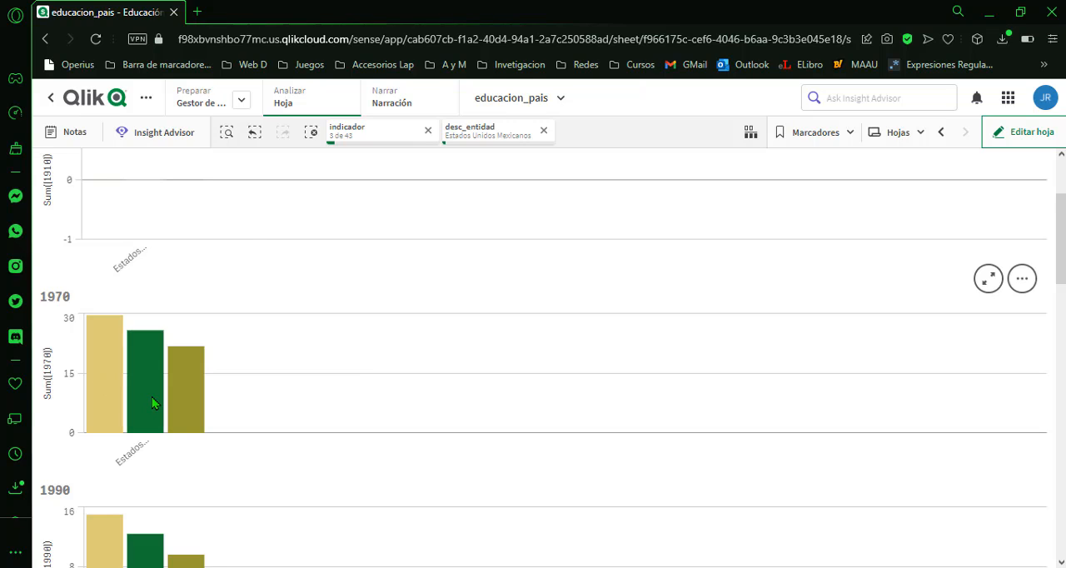
mouse_move(152, 398)
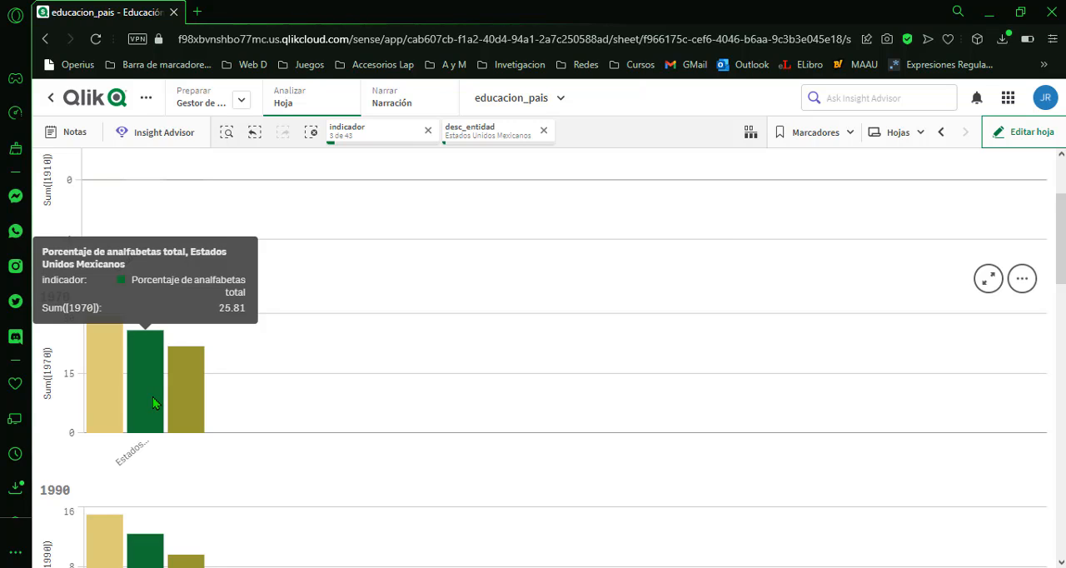
mouse_move(185, 405)
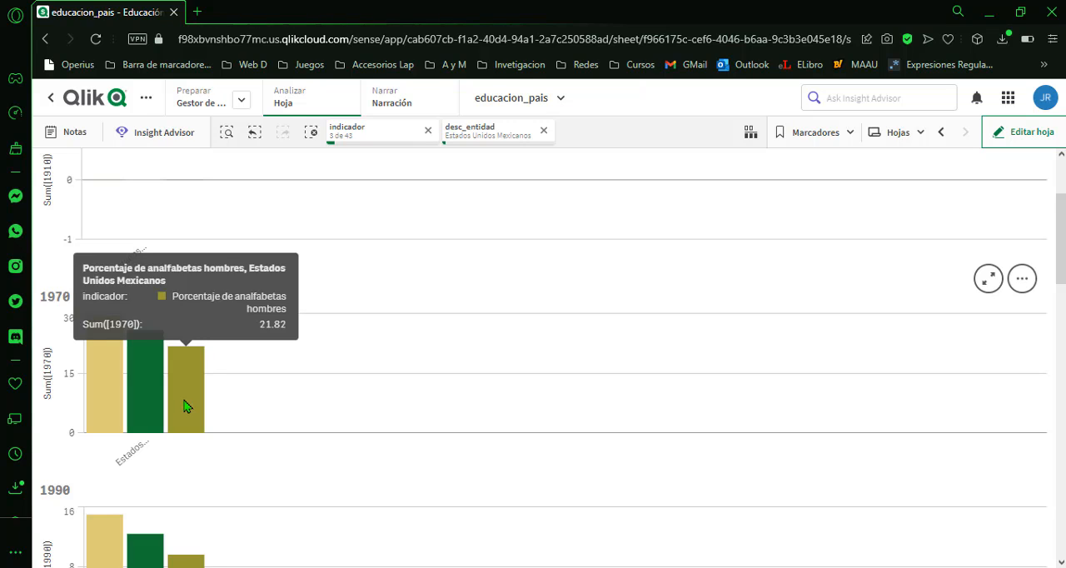
scroll(185, 400, "down", 2)
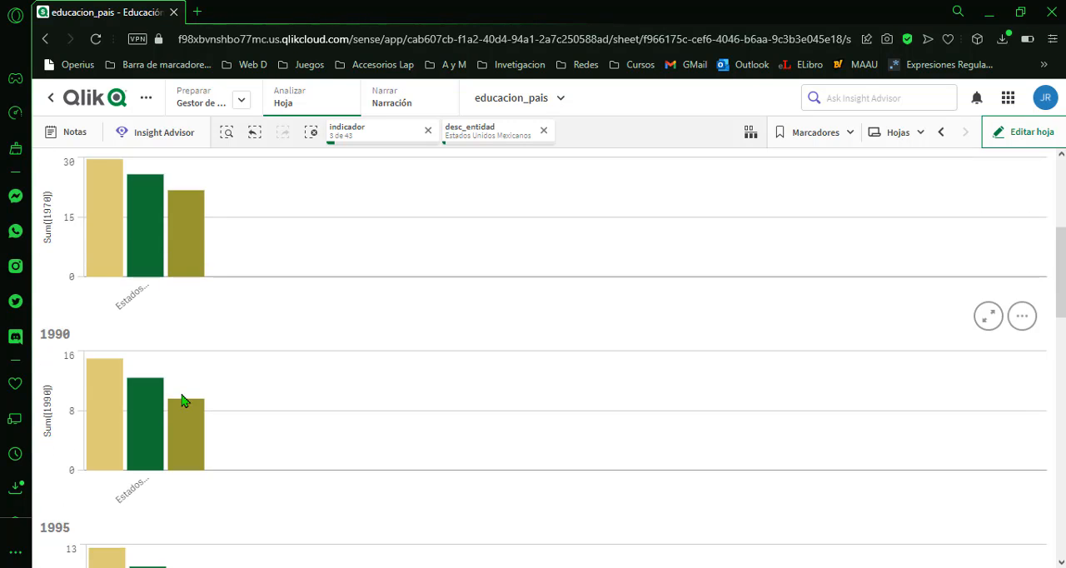
scroll(185, 400, "down", 2)
scroll(185, 401, "down", 2)
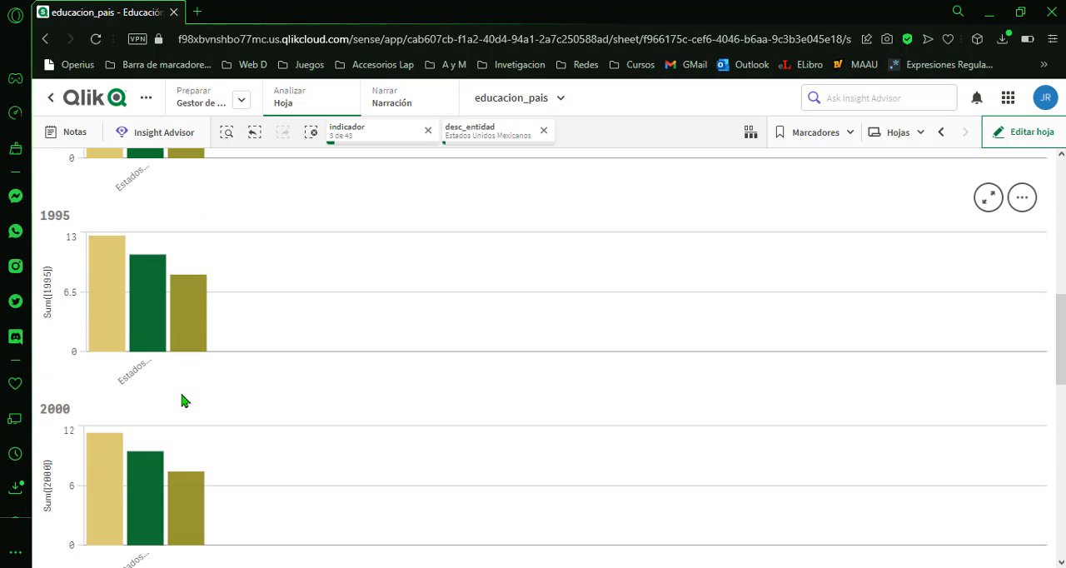
scroll(142, 329, "down", 2)
scroll(141, 375, "down", 2)
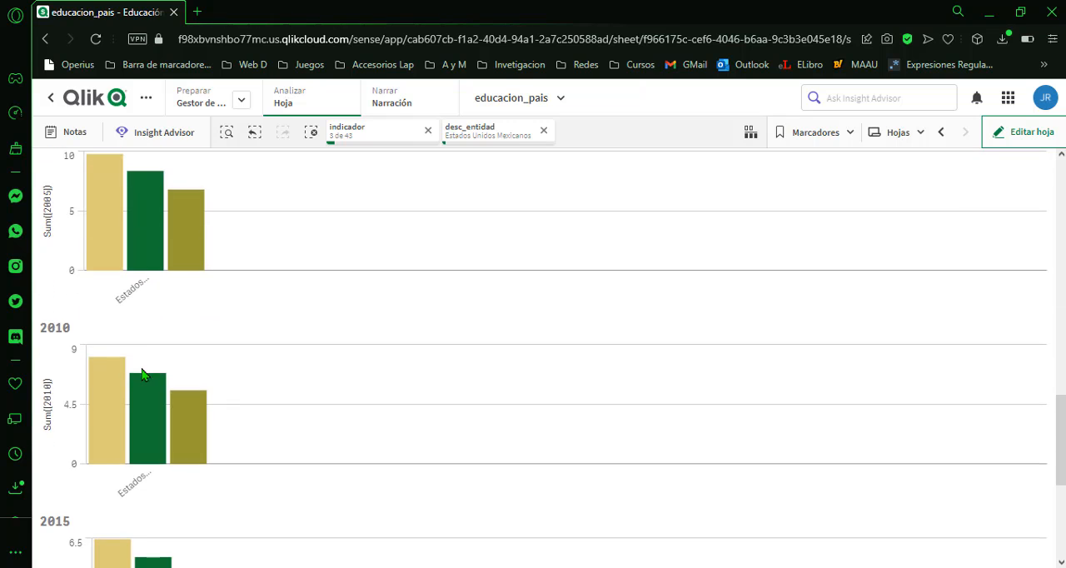
scroll(141, 416, "down", 4)
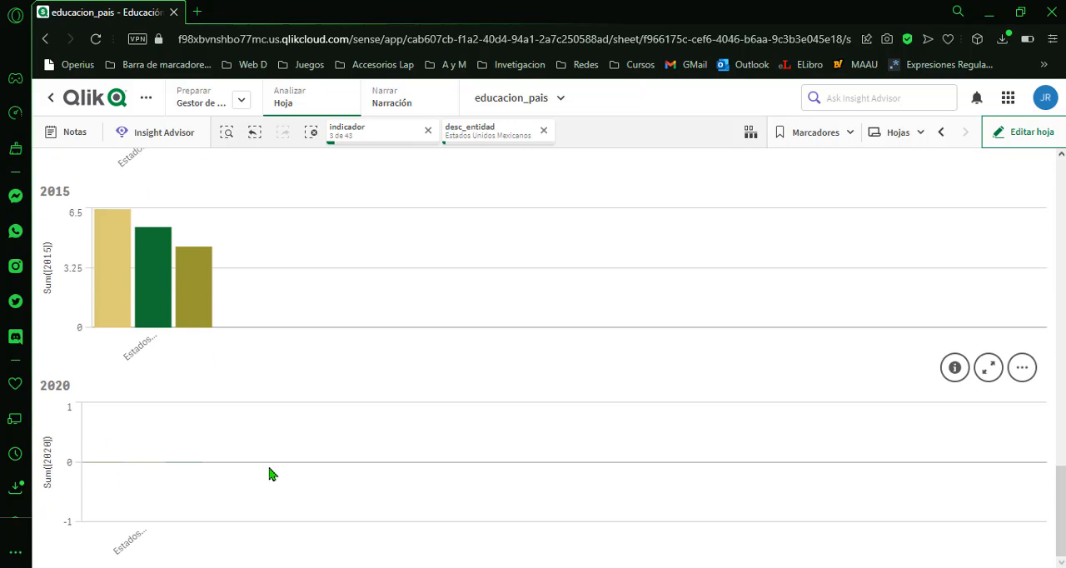
Replace the desc_entidad selection with San Luis Potosí and check the resulting 1910 and 1970 bar charts.
scroll(398, 408, "up", 12)
scroll(399, 409, "up", 6)
scroll(791, 367, "down", 3)
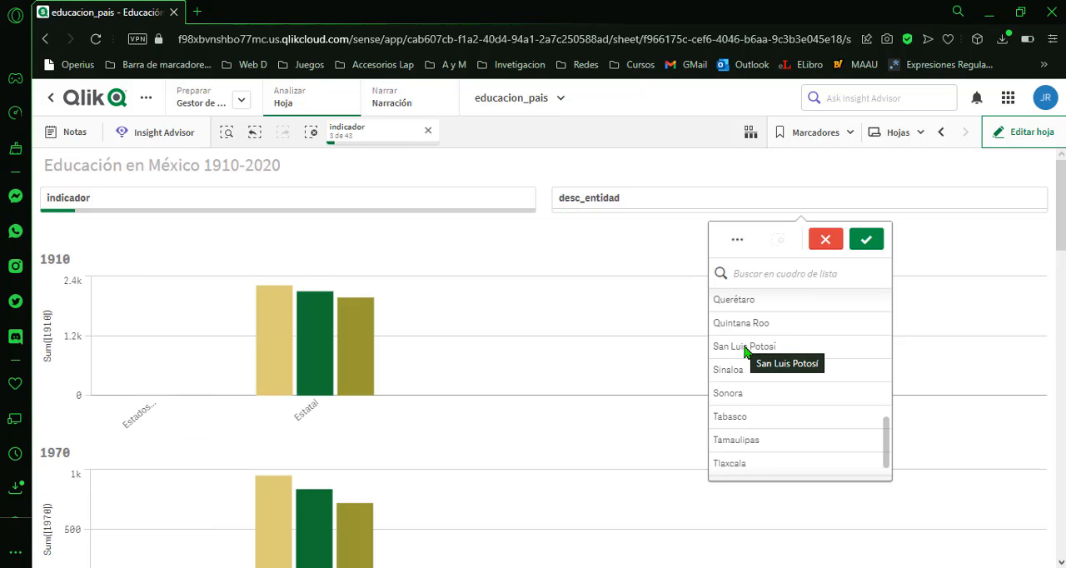
left_click(746, 354)
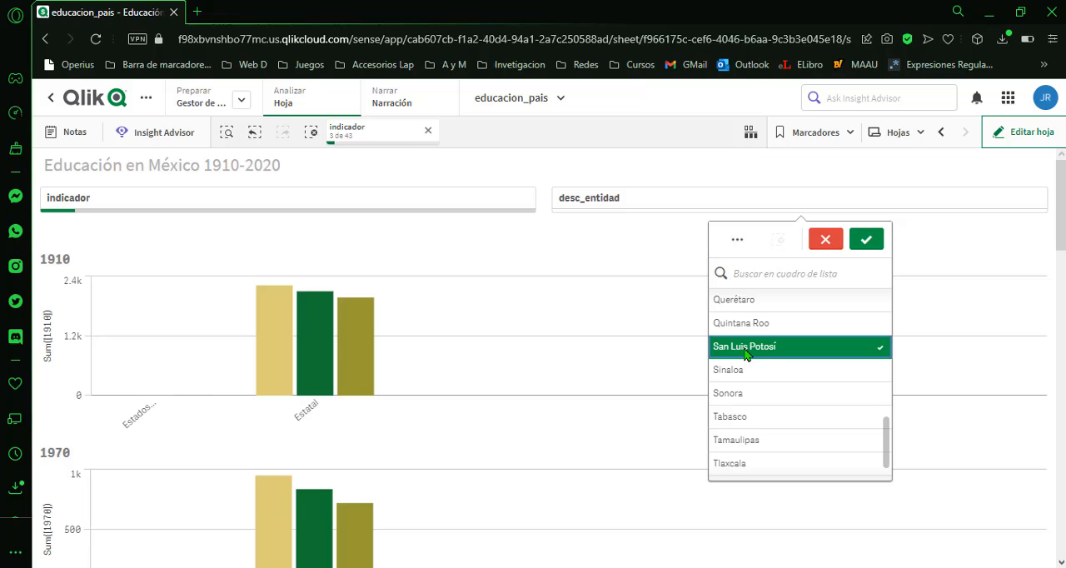
left_click(864, 240)
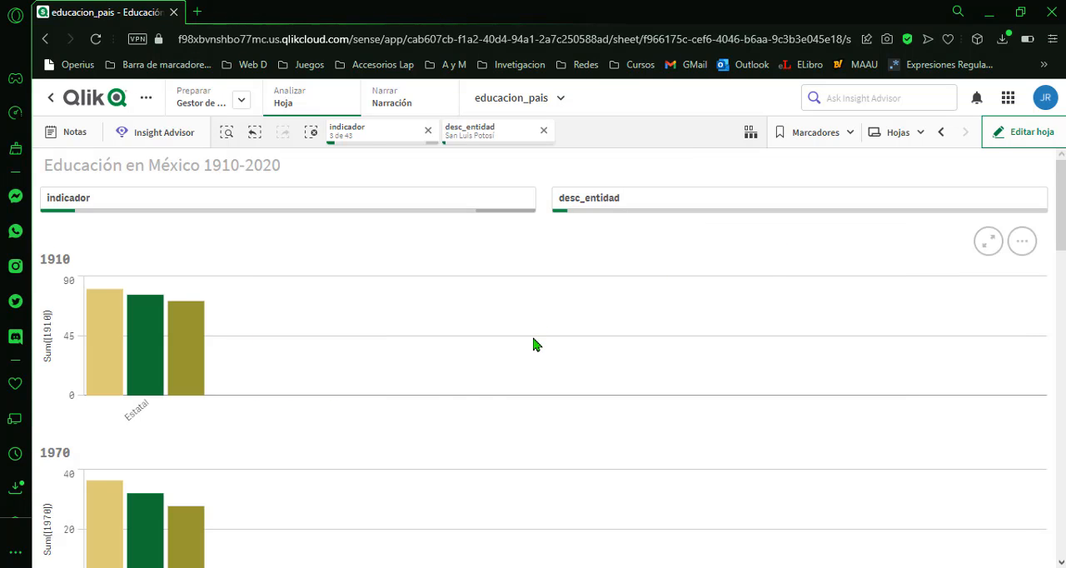
scroll(449, 387, "down", 2)
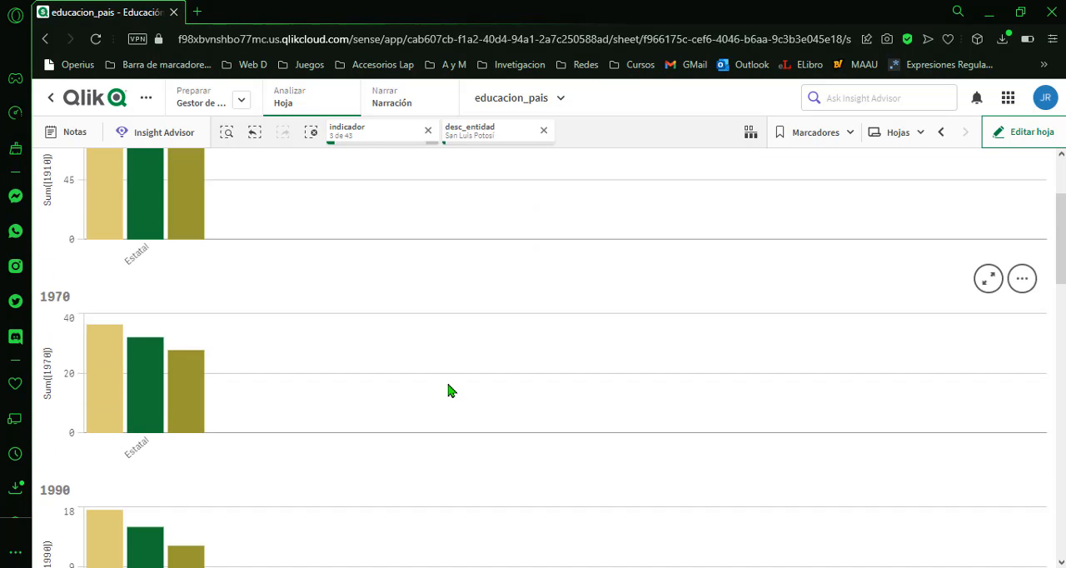
scroll(416, 379, "up", 2)
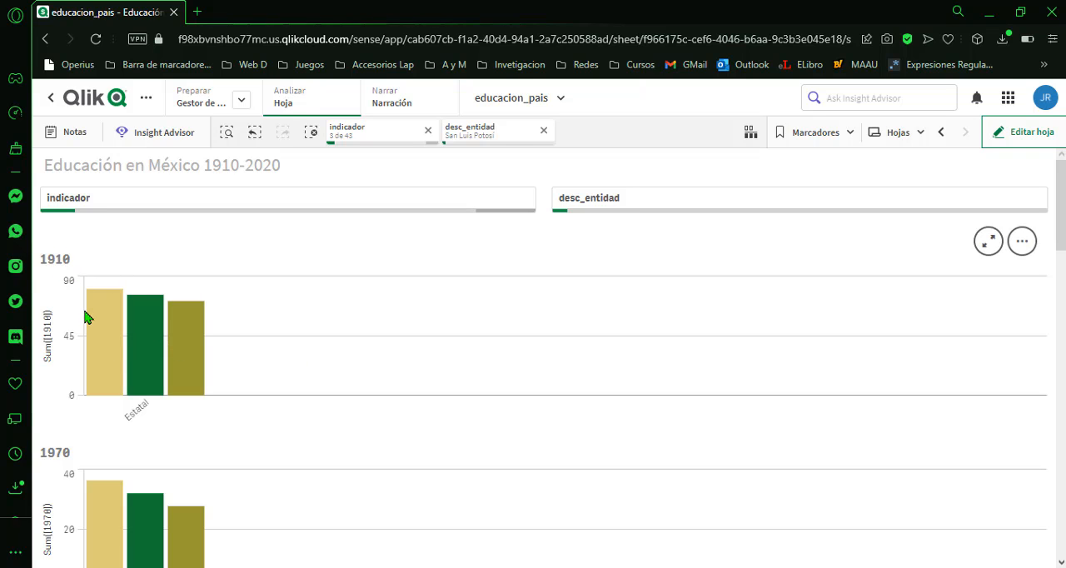
Select all values of the indicador filter and browse along the municipalities in the 1910 bar chart.
scroll(87, 314, "down", 15)
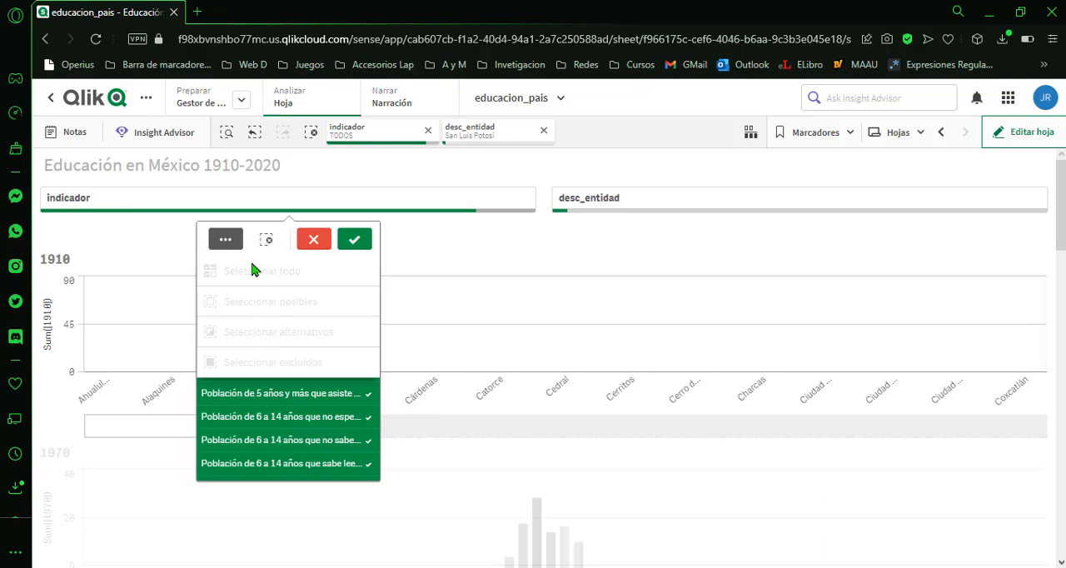
left_click(354, 241)
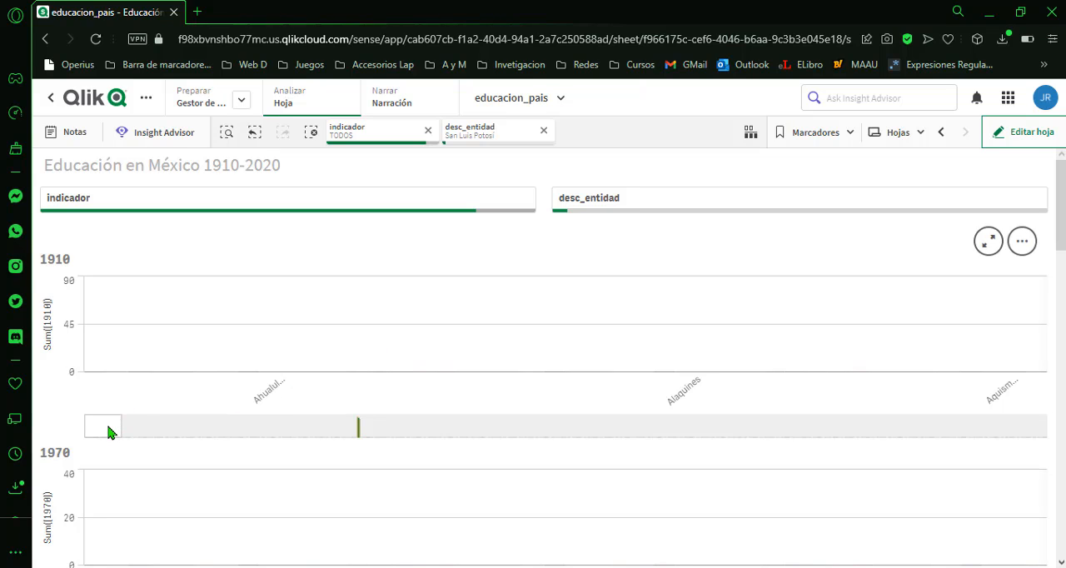
left_click_drag(108, 429, 504, 445)
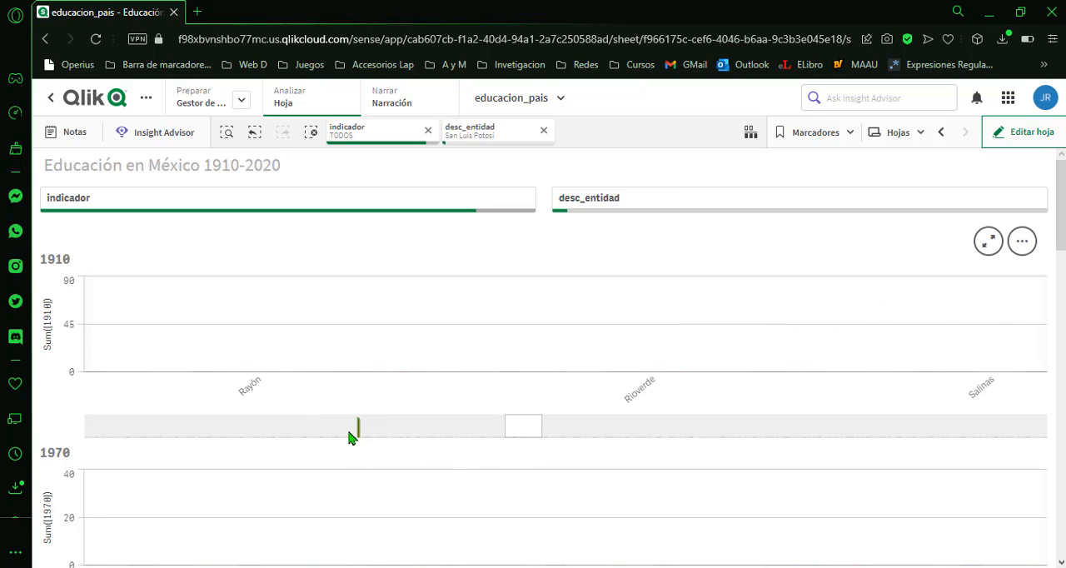
Look through the bar charts from 1970 to 2020 and browse the 2015 chart's municipalities as far as Cedral and Cerritos.
scroll(350, 438, "down", 4)
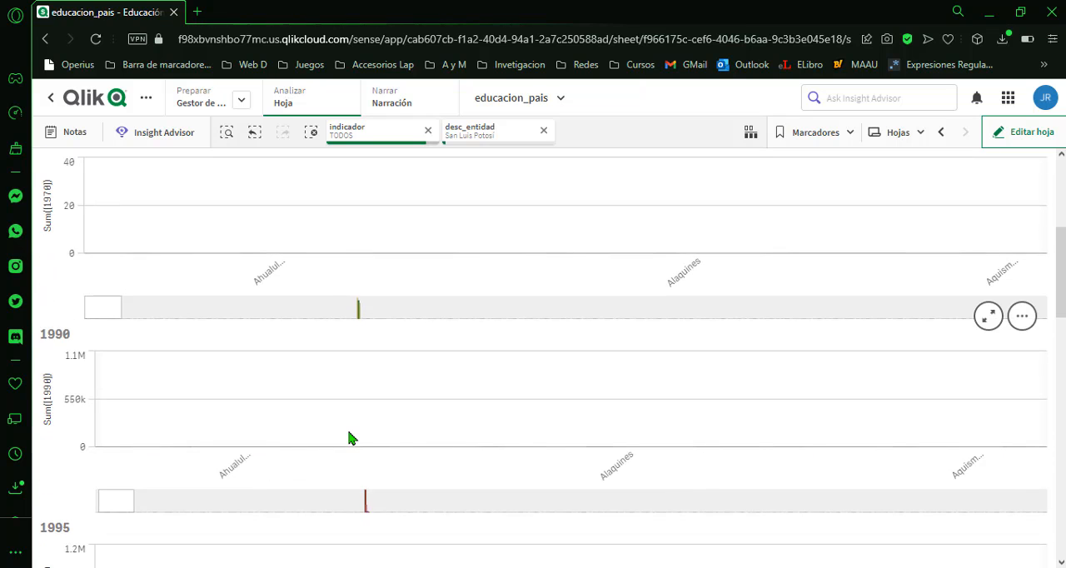
scroll(350, 438, "down", 1)
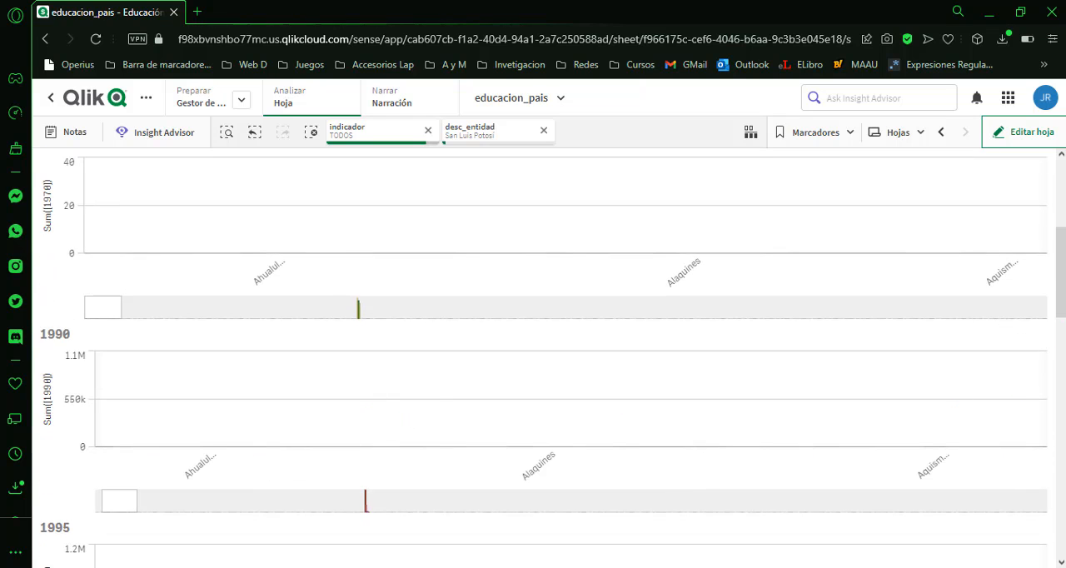
scroll(553, 359, "down", 5)
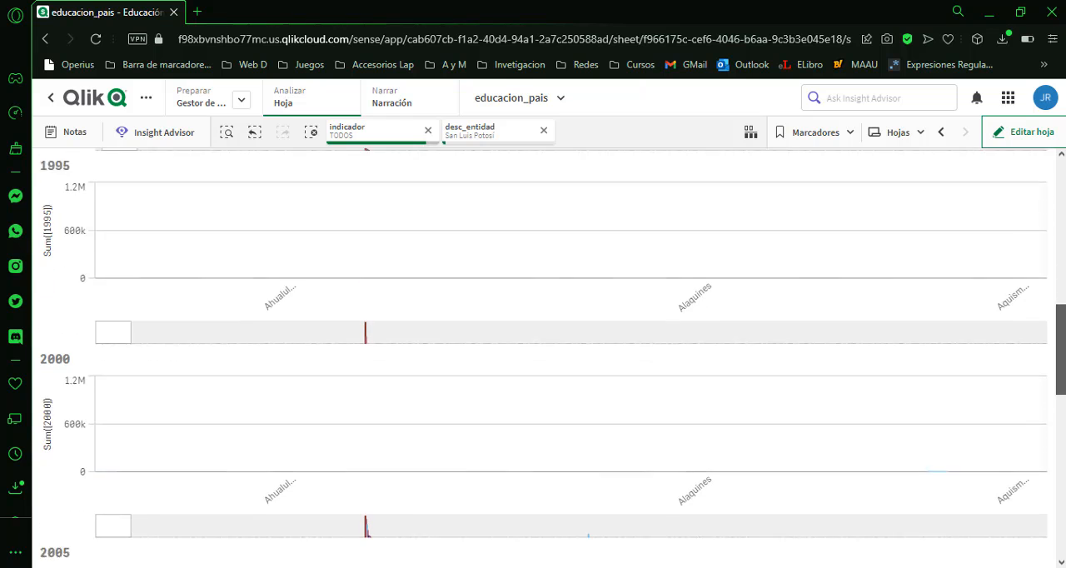
scroll(553, 359, "down", 7)
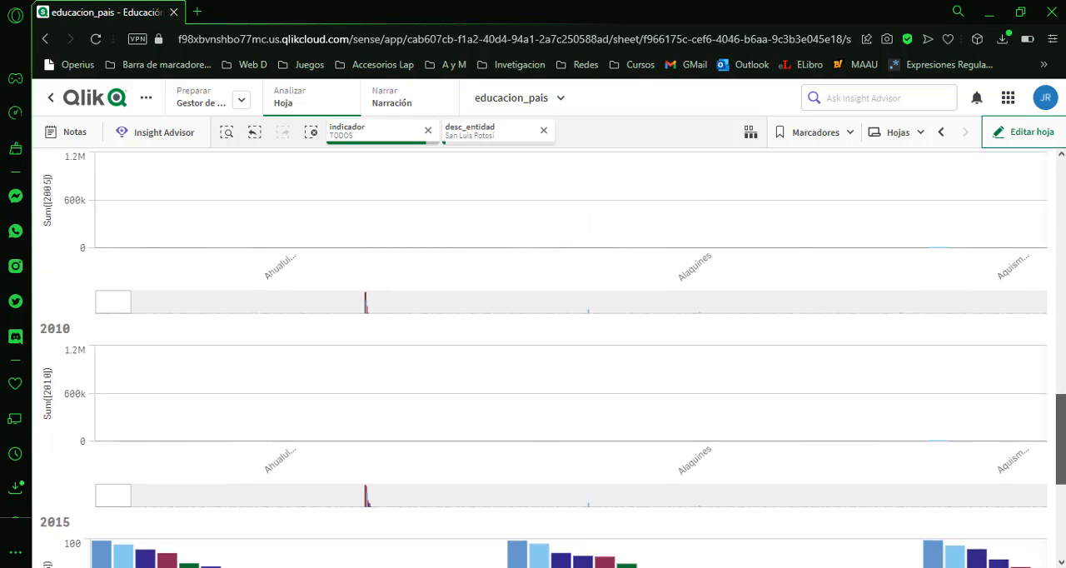
scroll(553, 359, "down", 2)
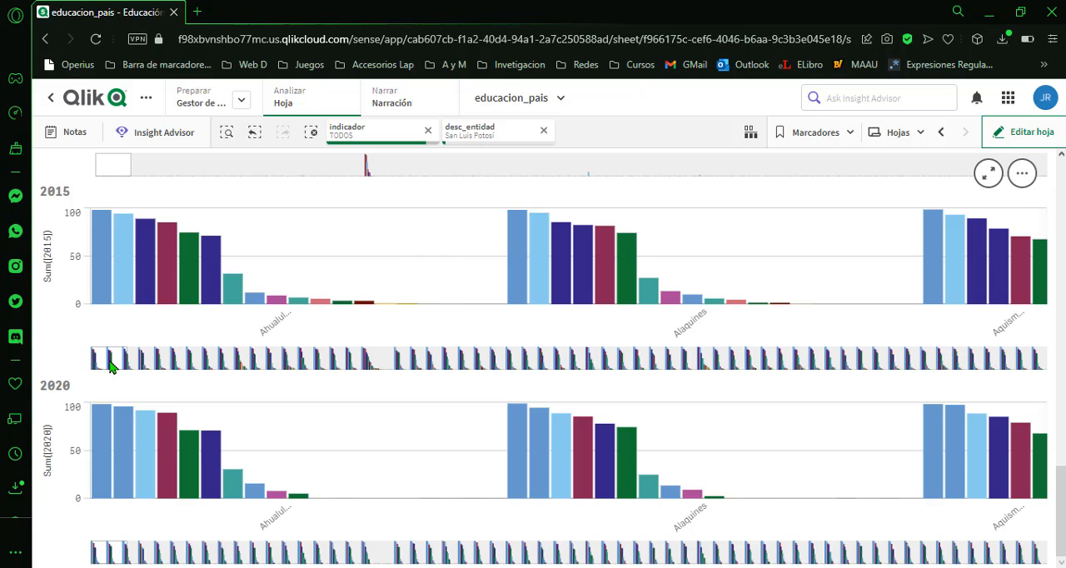
left_click_drag(112, 367, 219, 374)
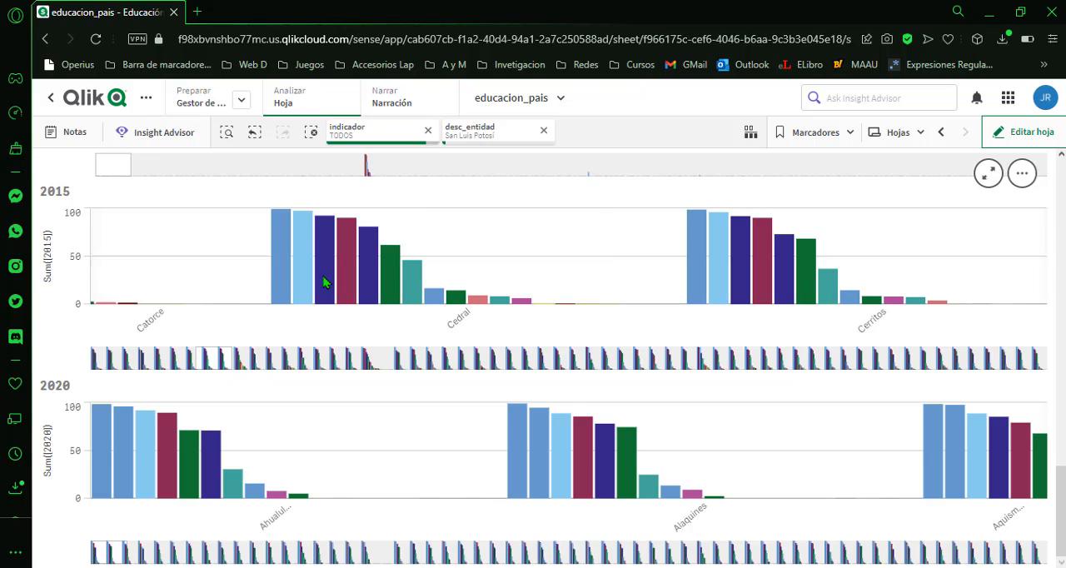
mouse_move(325, 283)
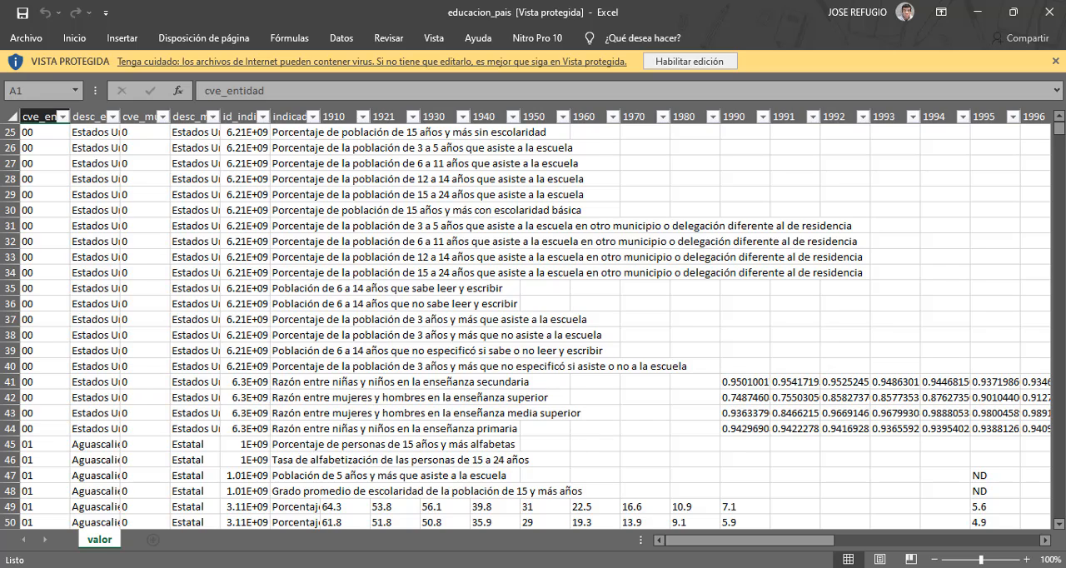
Check the indicators listed in the Excel file educacion_pais and switch back to the Qlik chart sheet.
mouse_move(404, 566)
left_click(404, 516)
scroll(315, 262, "up", 1)
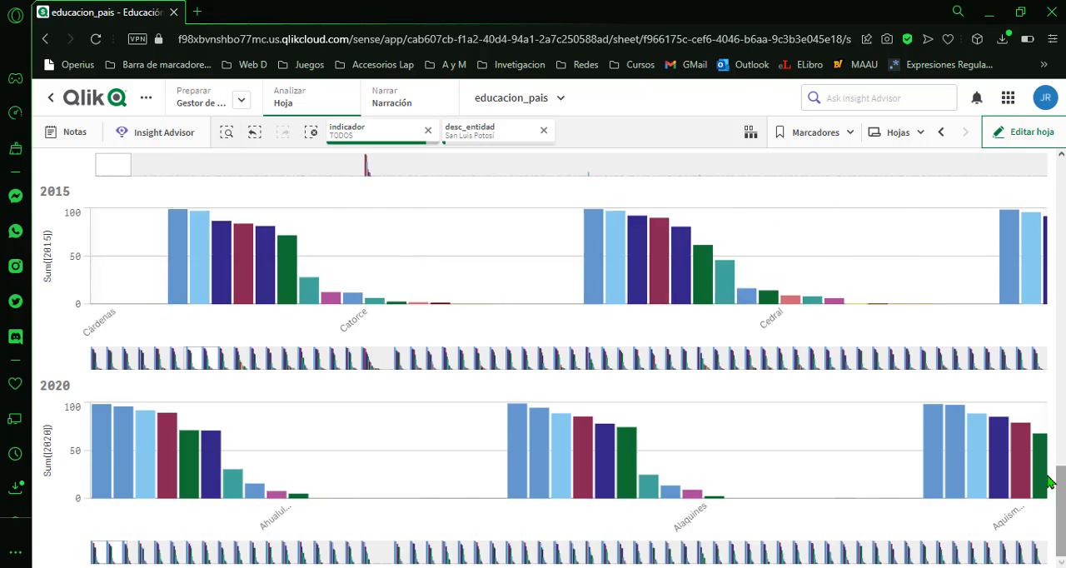
Replace the indicador selection with the four Razón indicators on women and men and on girls and boys, searching for "razon".
left_click_drag(1060, 483, 1060, 171)
left_click(170, 205)
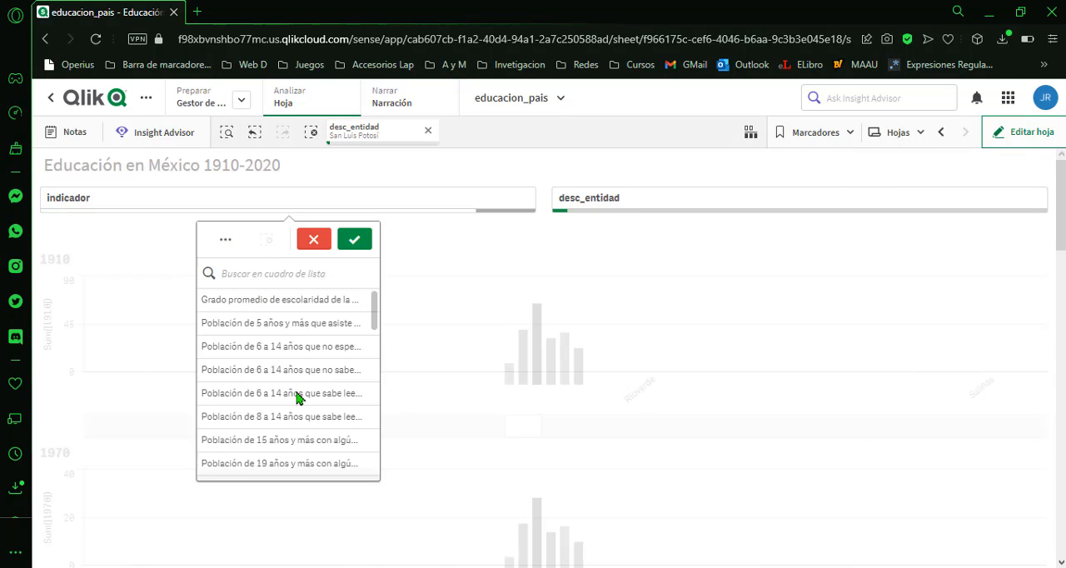
left_click(301, 273)
type("razon")
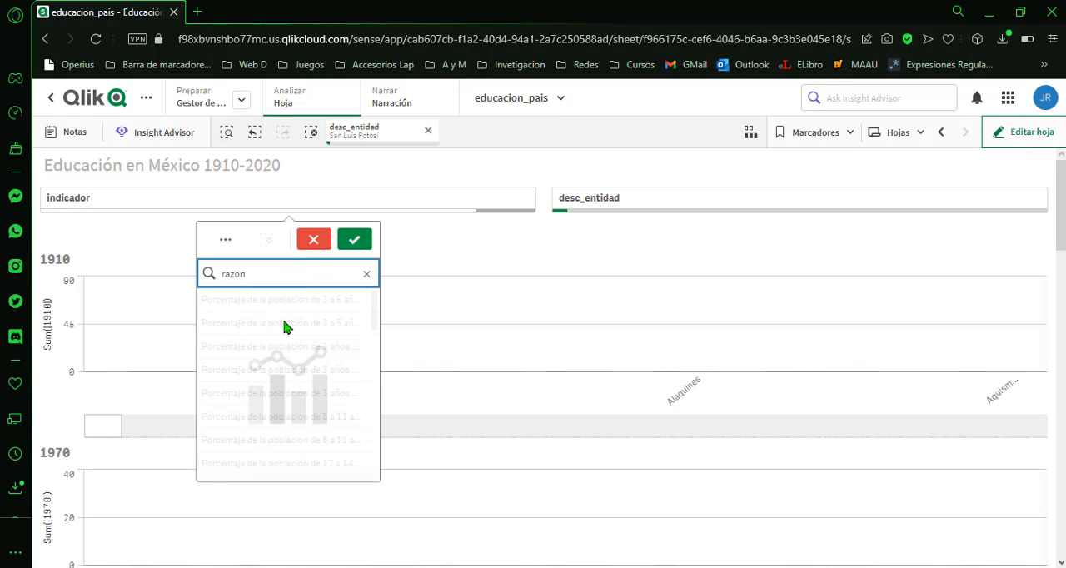
left_click(283, 301)
left_click(283, 323)
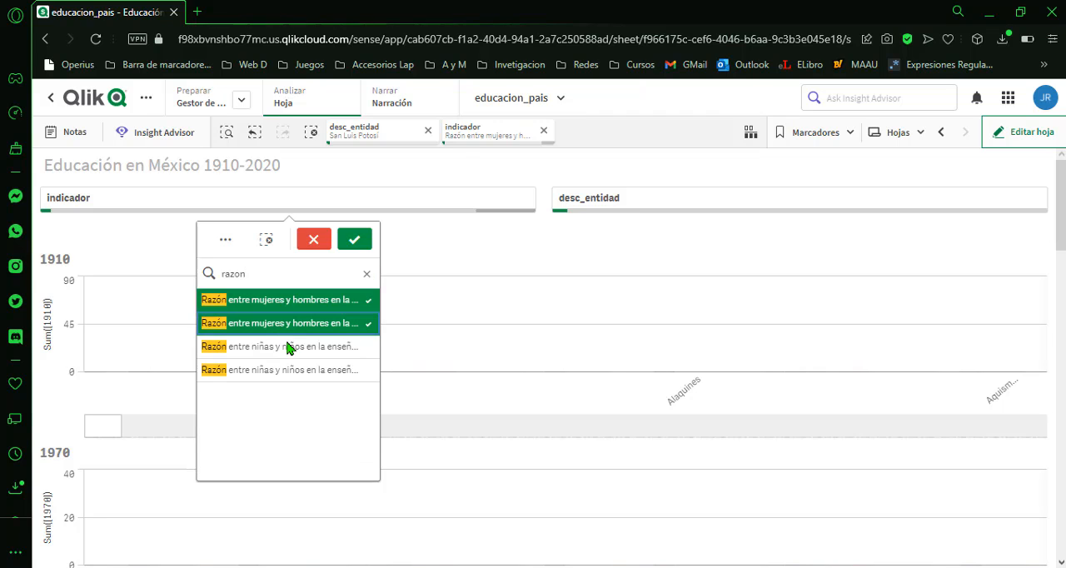
left_click(288, 347)
left_click(288, 370)
left_click(353, 239)
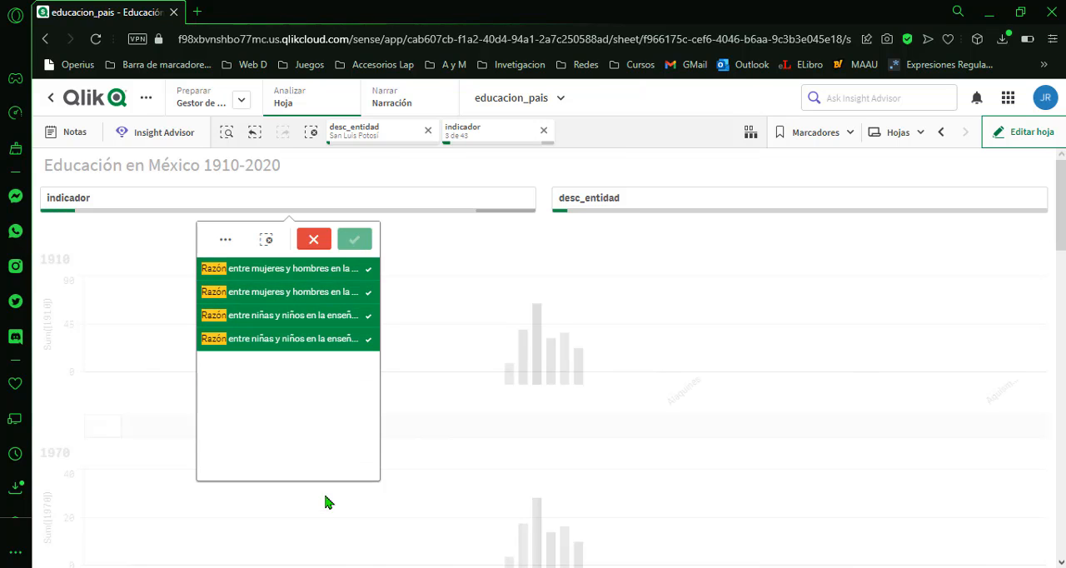
left_click(324, 504)
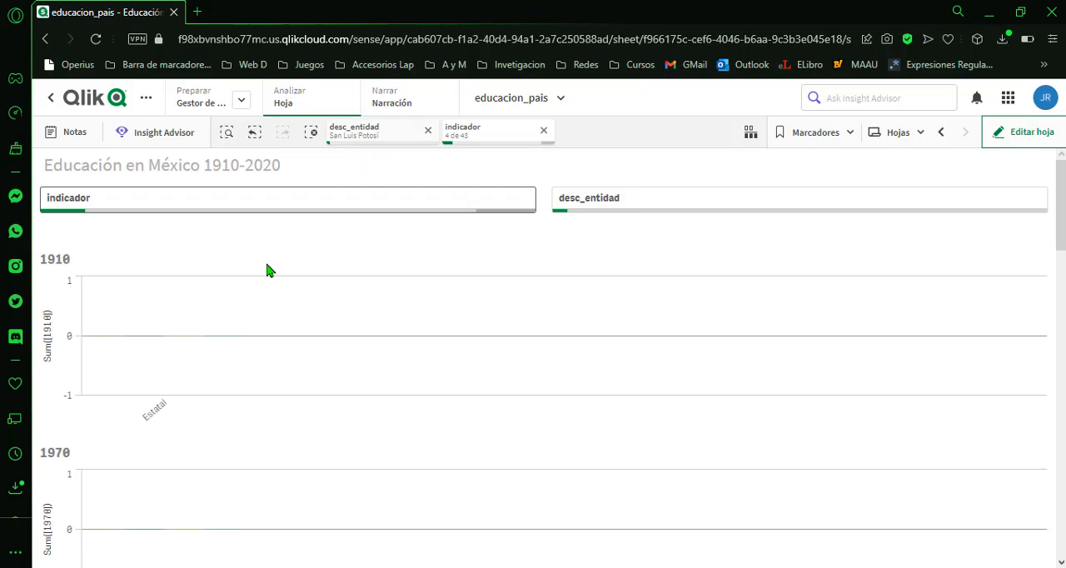
Examine the Razón indicators for San Luis Potosí in each year's bar chart down to 2020, including the individual 1990 bars.
scroll(265, 316, "down", 3)
scroll(265, 362, "up", 2)
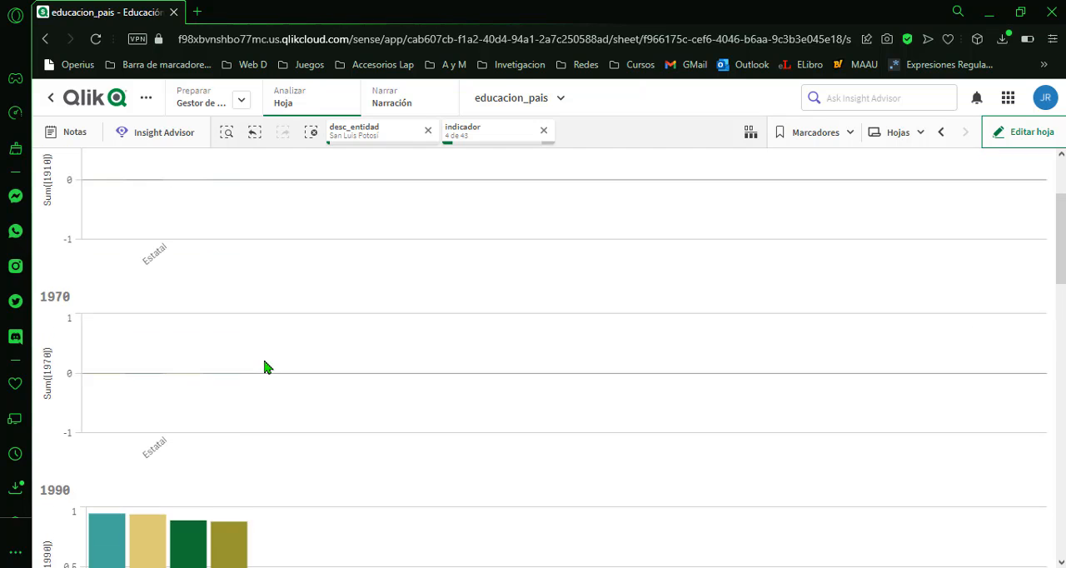
scroll(264, 362, "down", 2)
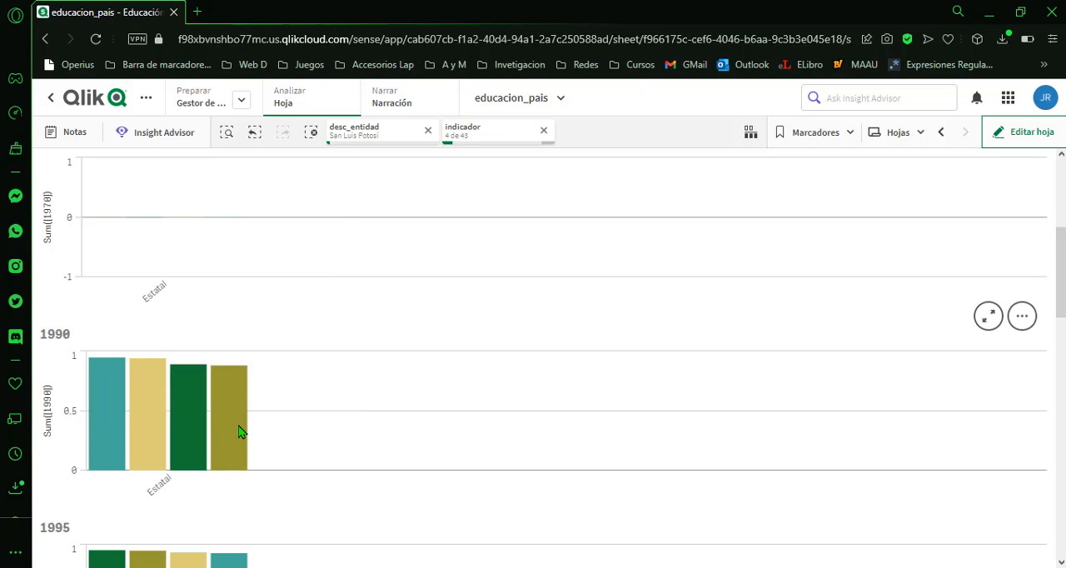
mouse_move(234, 450)
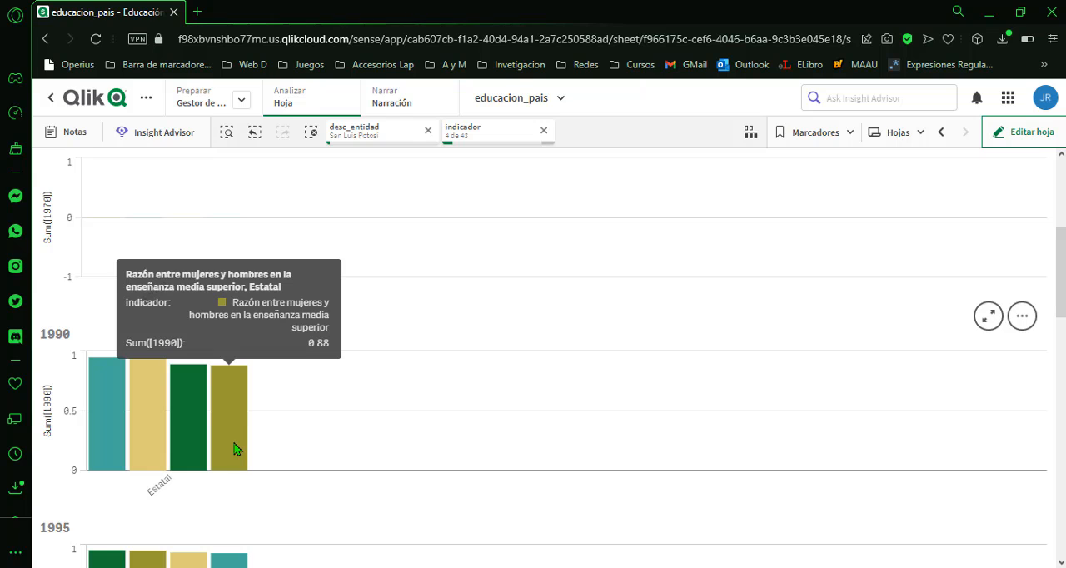
scroll(235, 447, "down", 3)
scroll(250, 448, "up", 3)
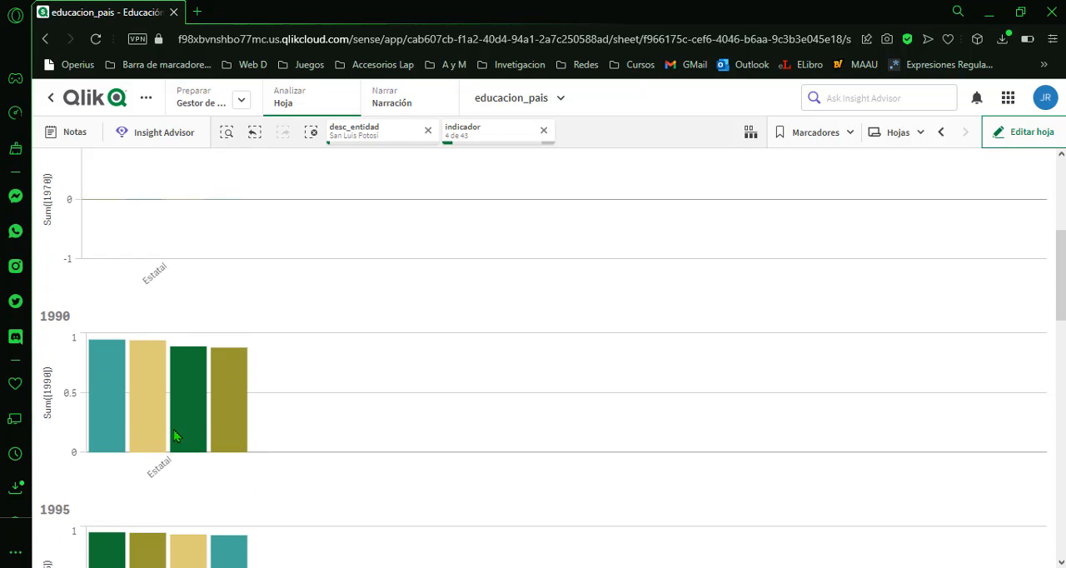
mouse_move(152, 403)
scroll(162, 404, "down", 2)
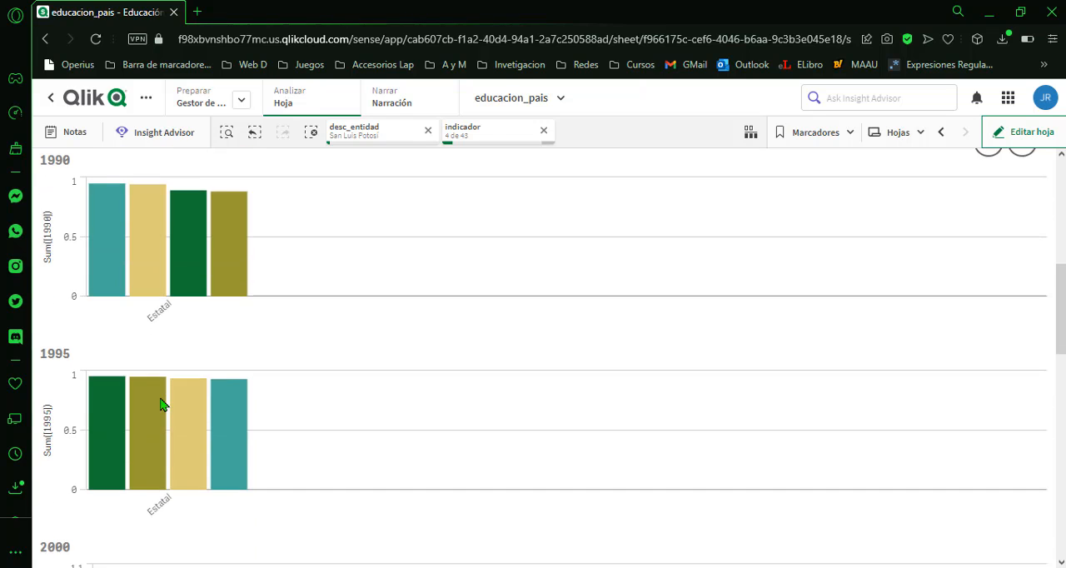
scroll(162, 404, "down", 4)
scroll(162, 401, "down", 5)
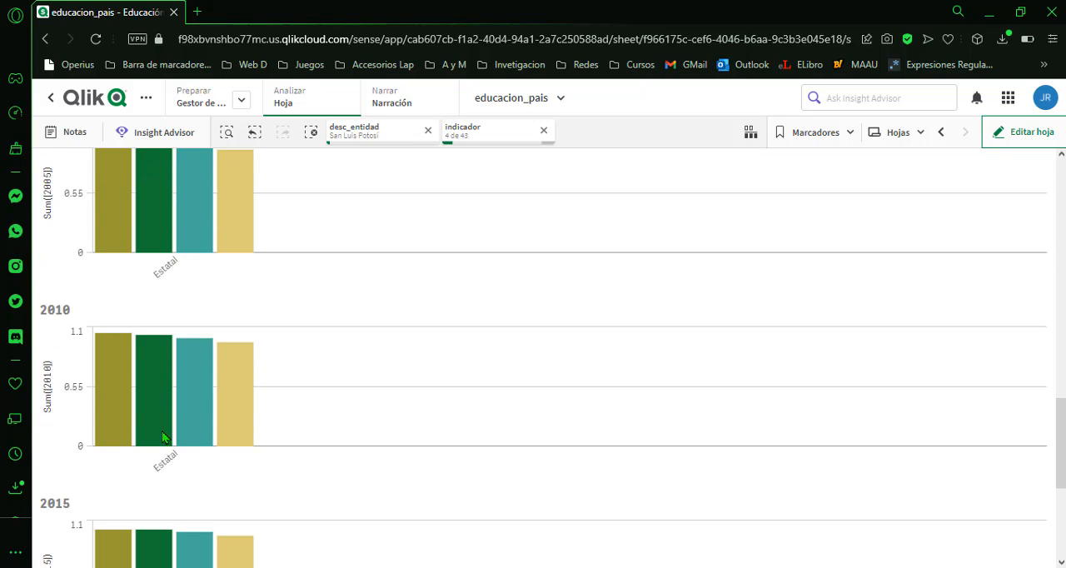
mouse_move(315, 461)
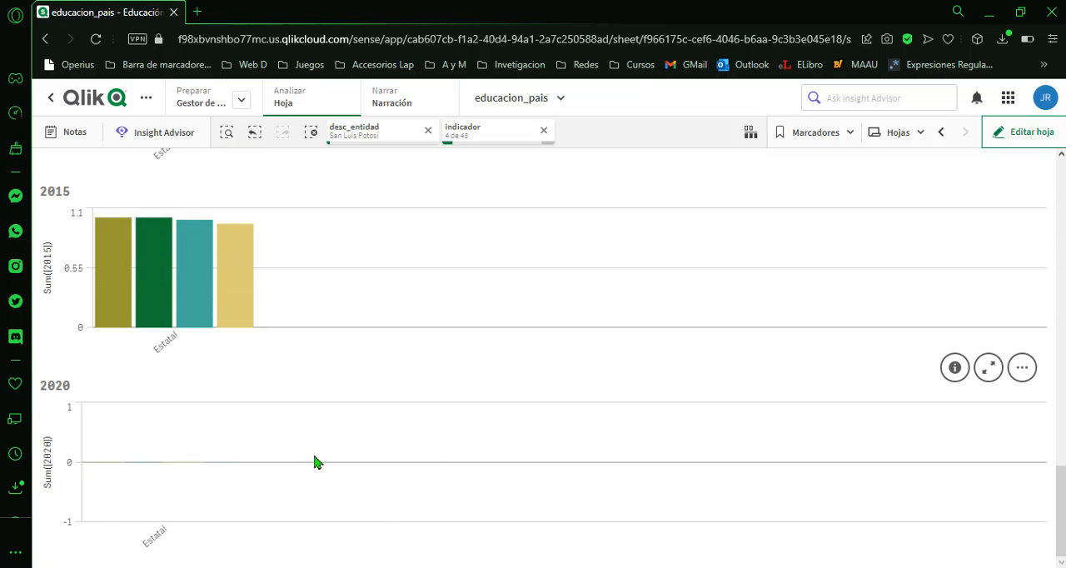
mouse_move(538, 319)
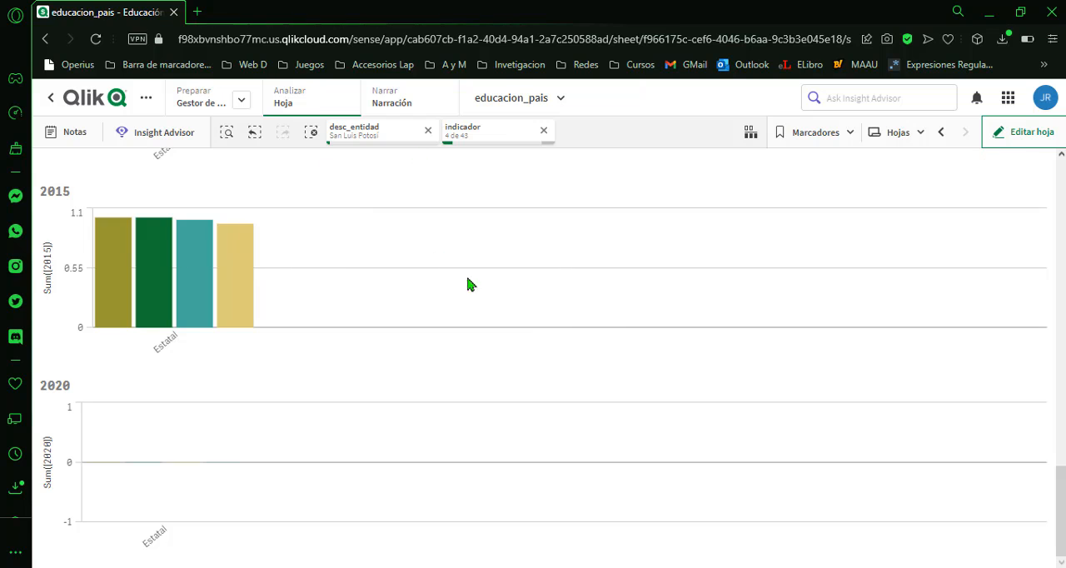
scroll(901, 281, "up", 15)
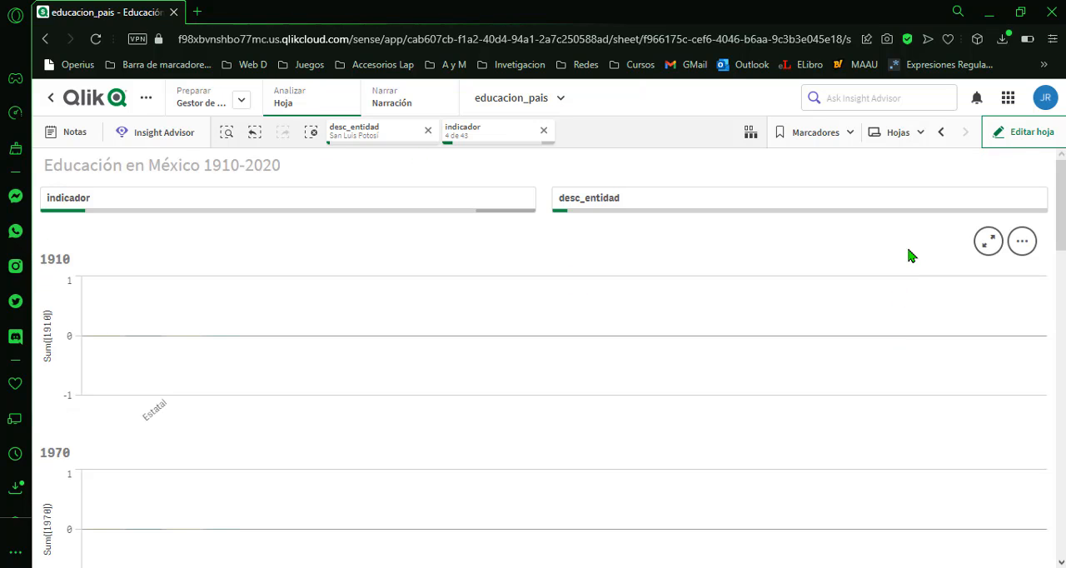